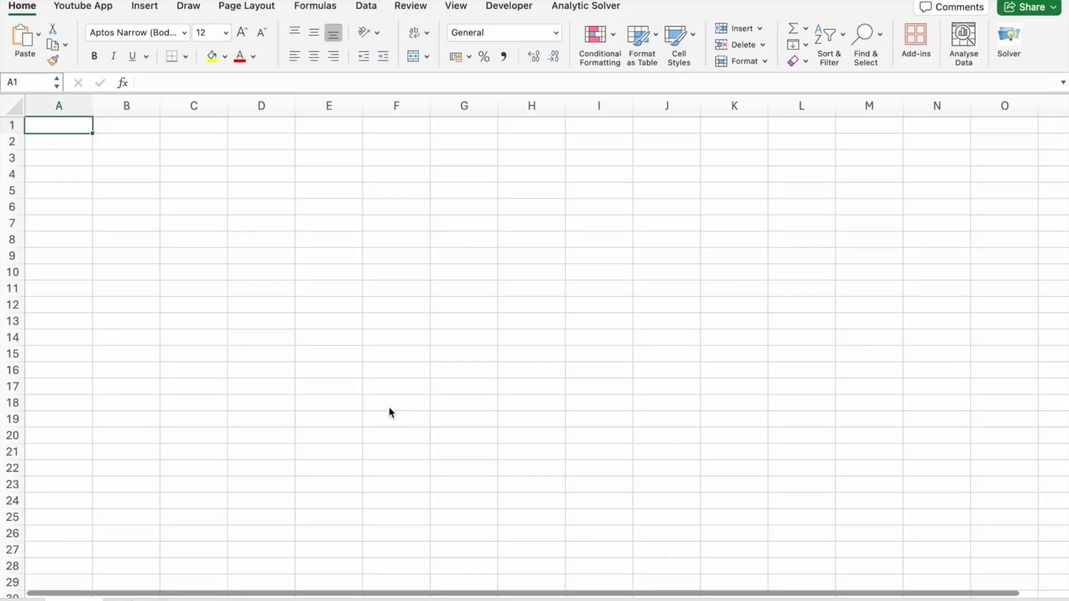
Switch from the blank Excel workbook to the browser with the ChatGPT chat.
key("ctrl+Right")
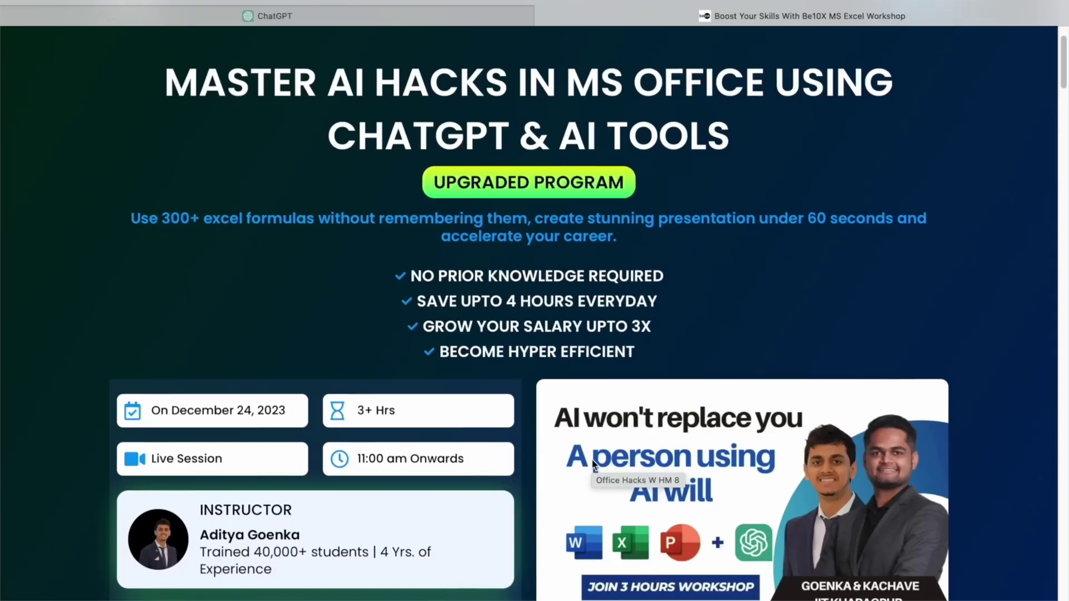
scroll(591, 459, "down", 2)
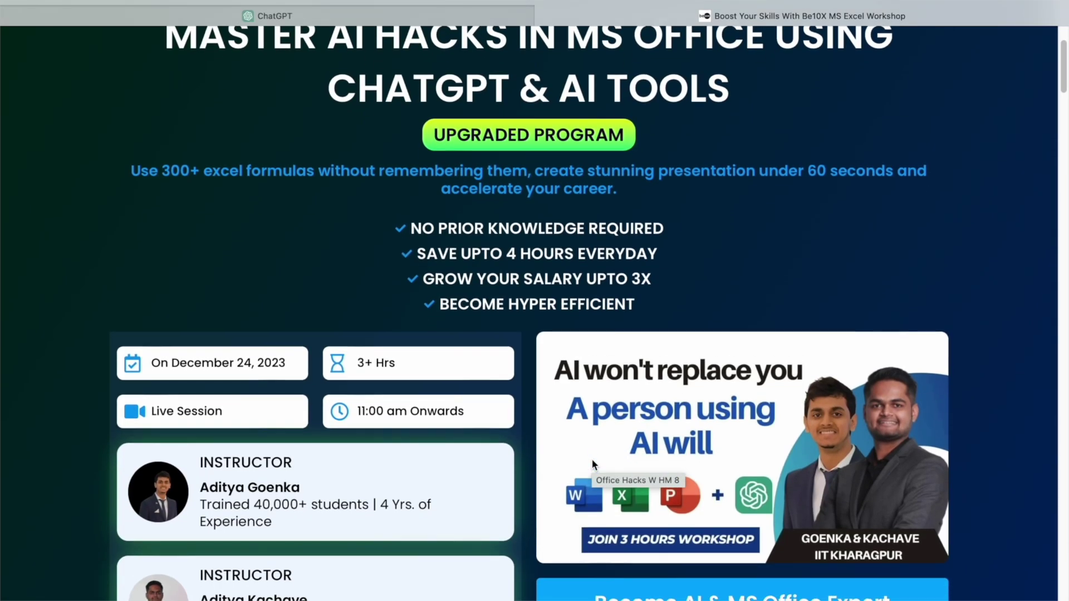
scroll(593, 464, "down", 3)
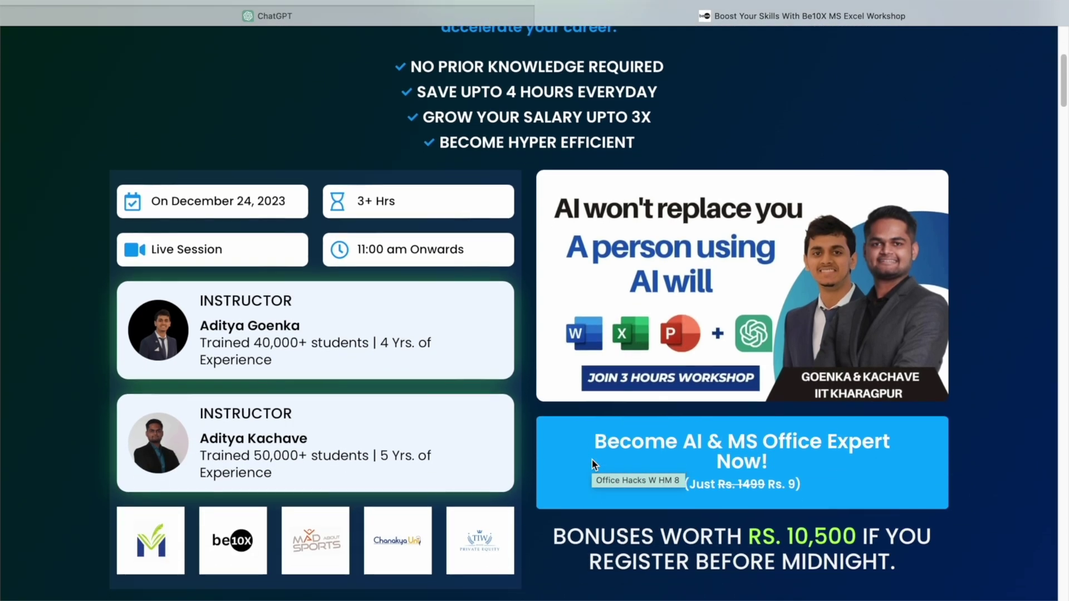
scroll(593, 465, "down", 5)
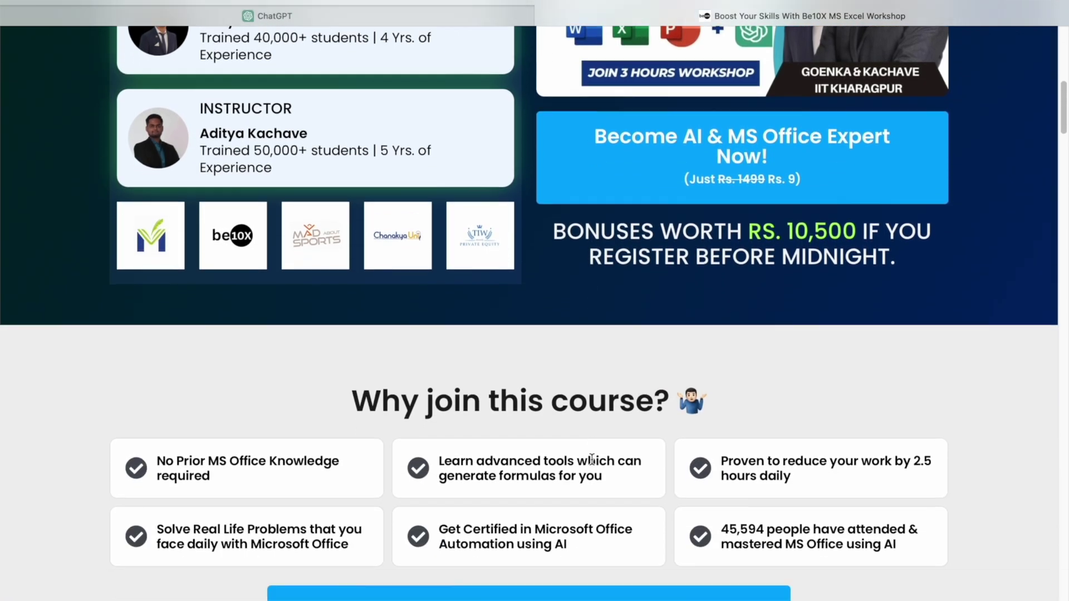
scroll(592, 459, "down", 5)
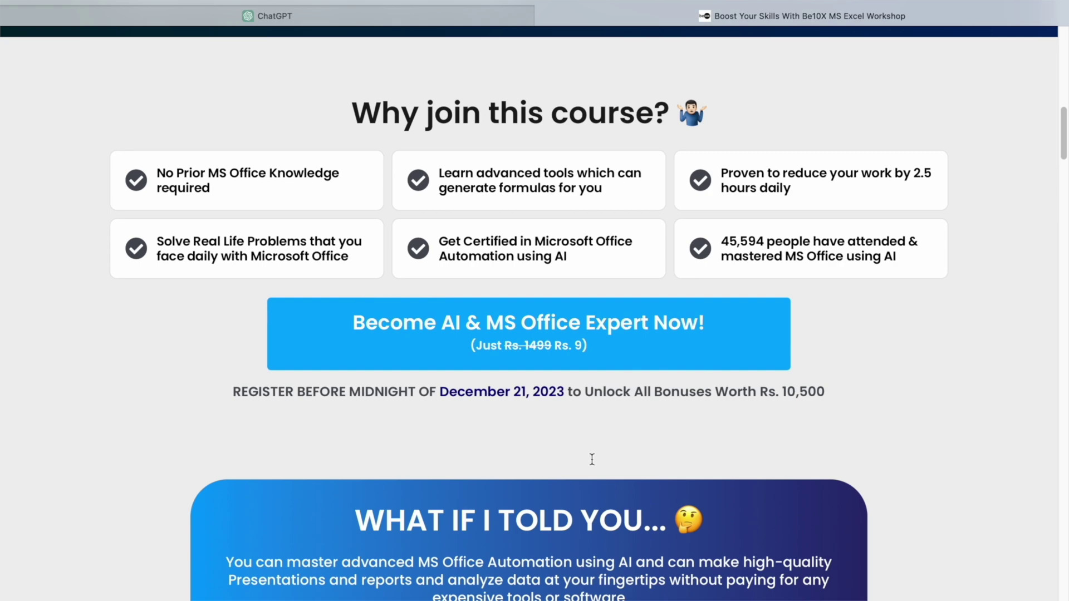
scroll(592, 458, "down", 7)
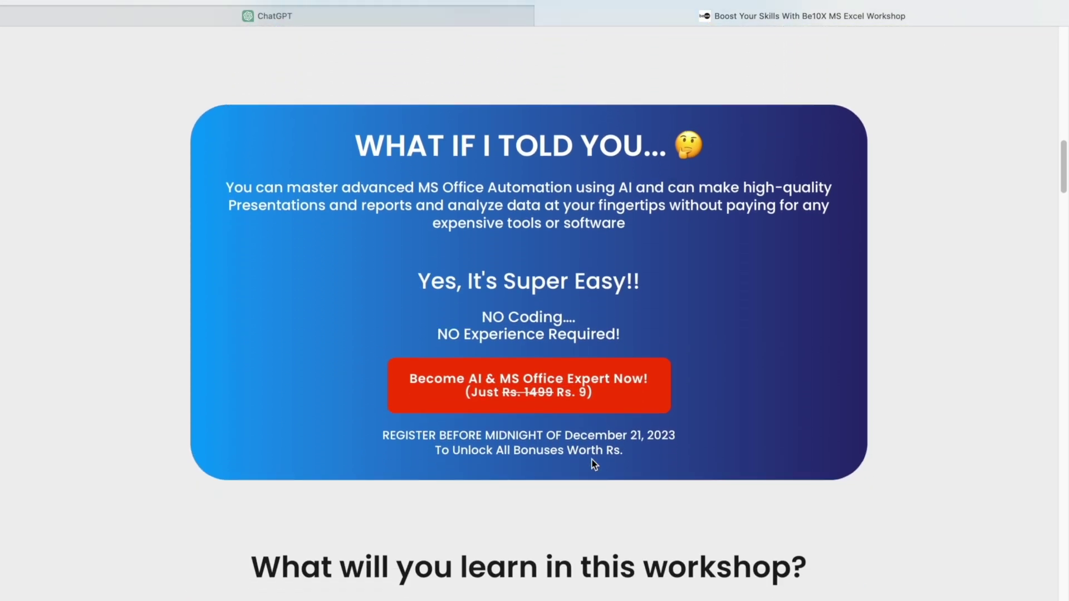
scroll(593, 465, "down", 7)
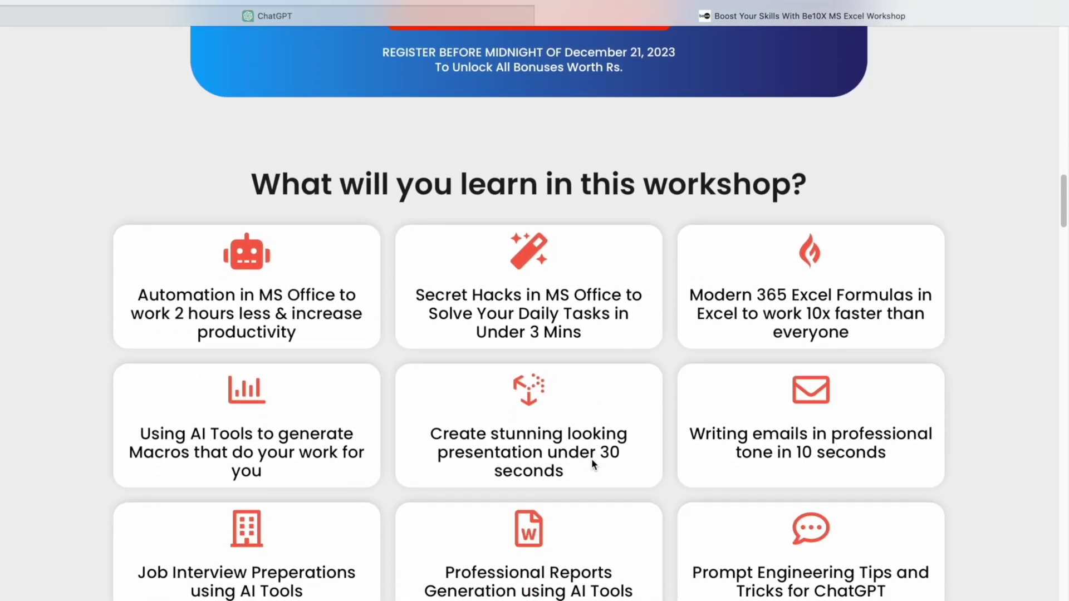
scroll(593, 465, "down", 6)
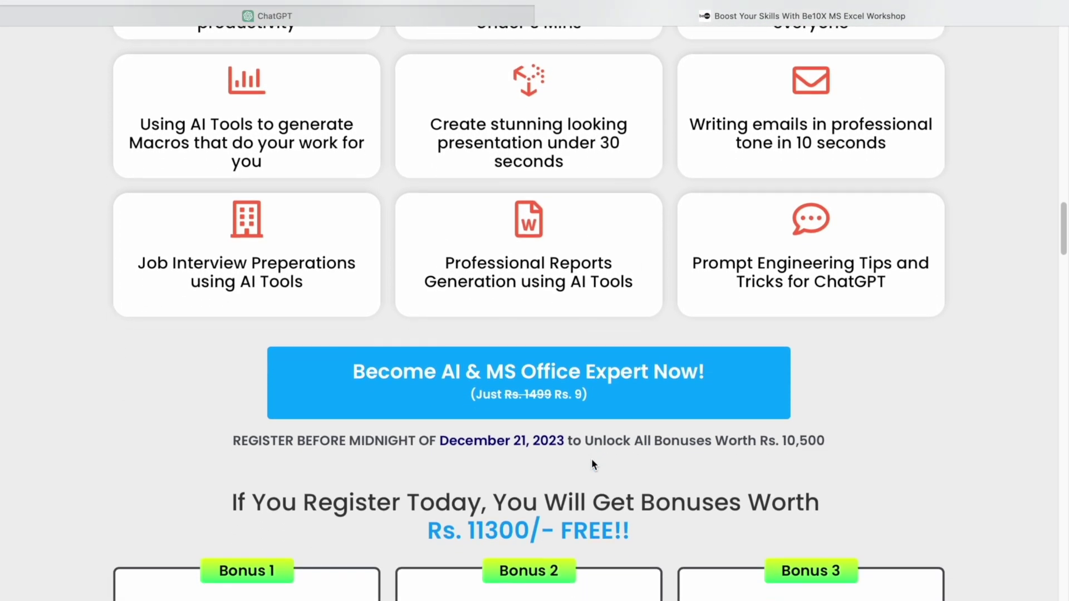
scroll(592, 461, "down", 2)
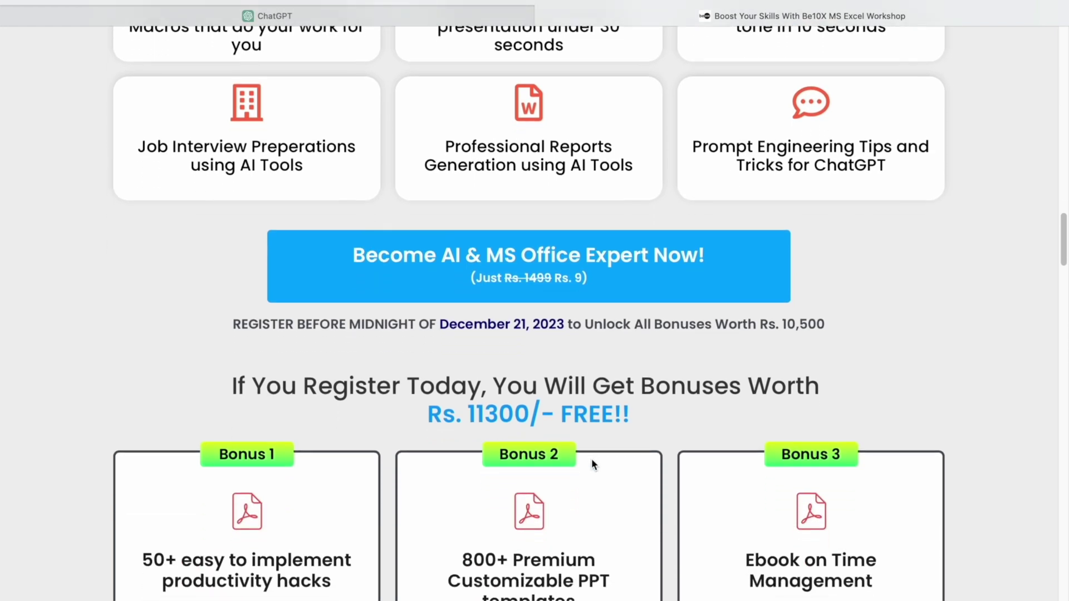
scroll(591, 458, "down", 5)
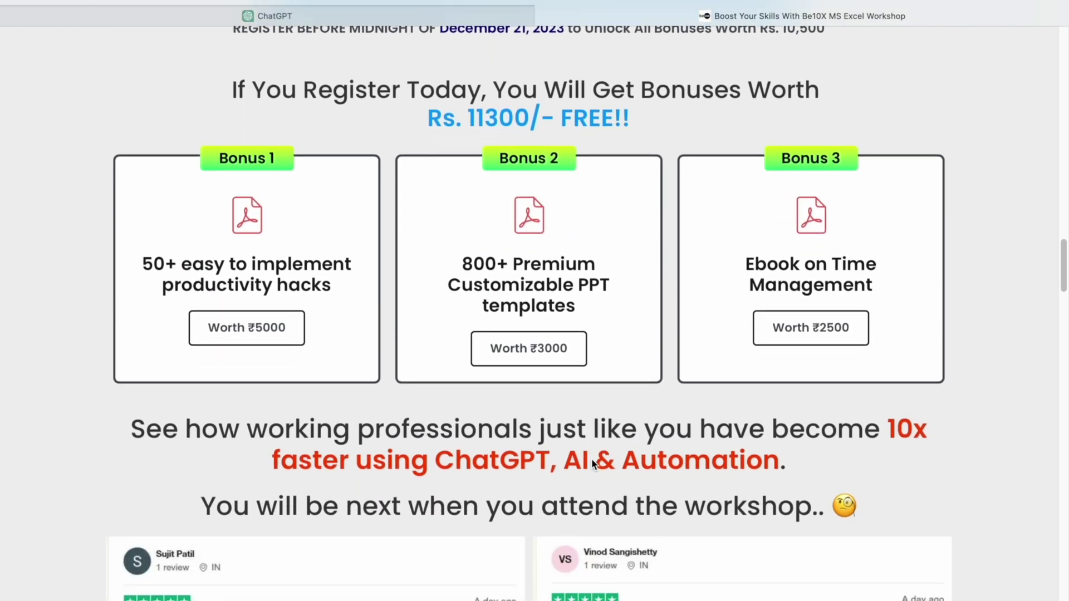
scroll(592, 459, "down", 1)
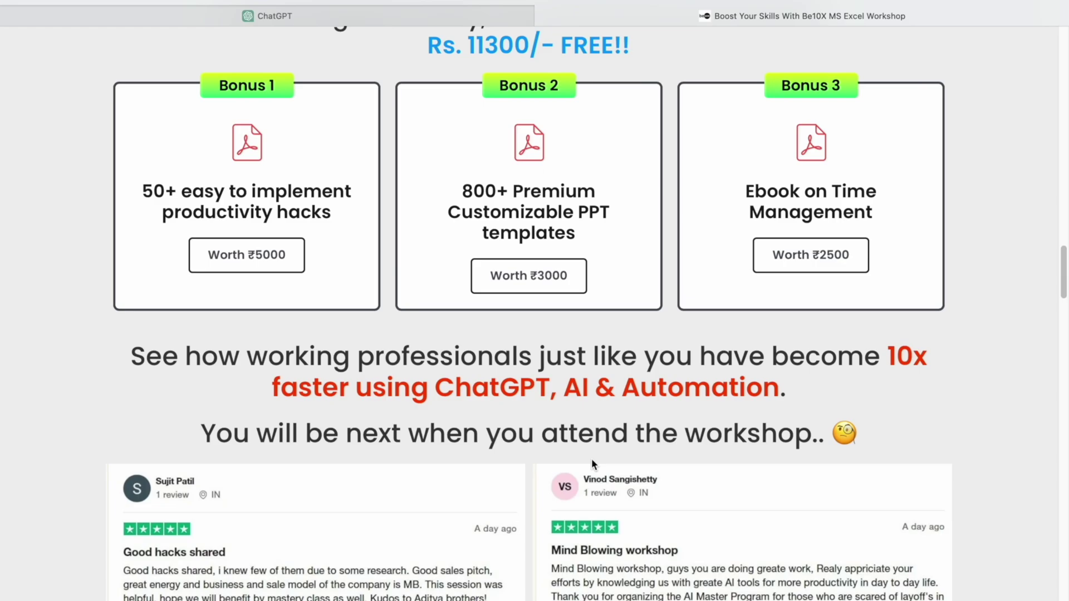
scroll(592, 459, "down", 1)
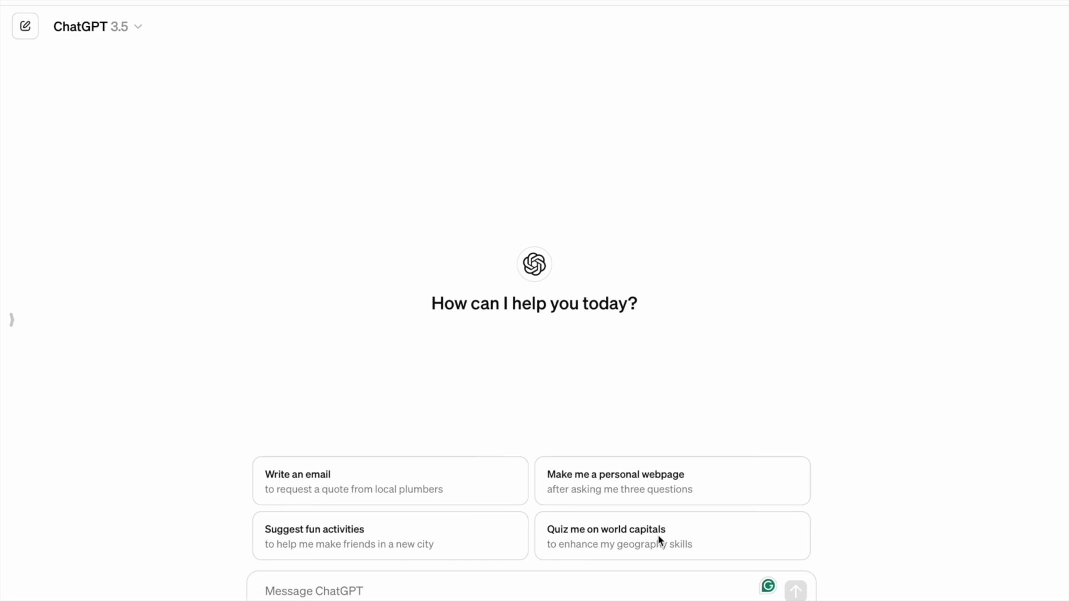
Paste and send the prompt requesting a sales-data conditional formatting example with dummy data.
left_click(532, 598)
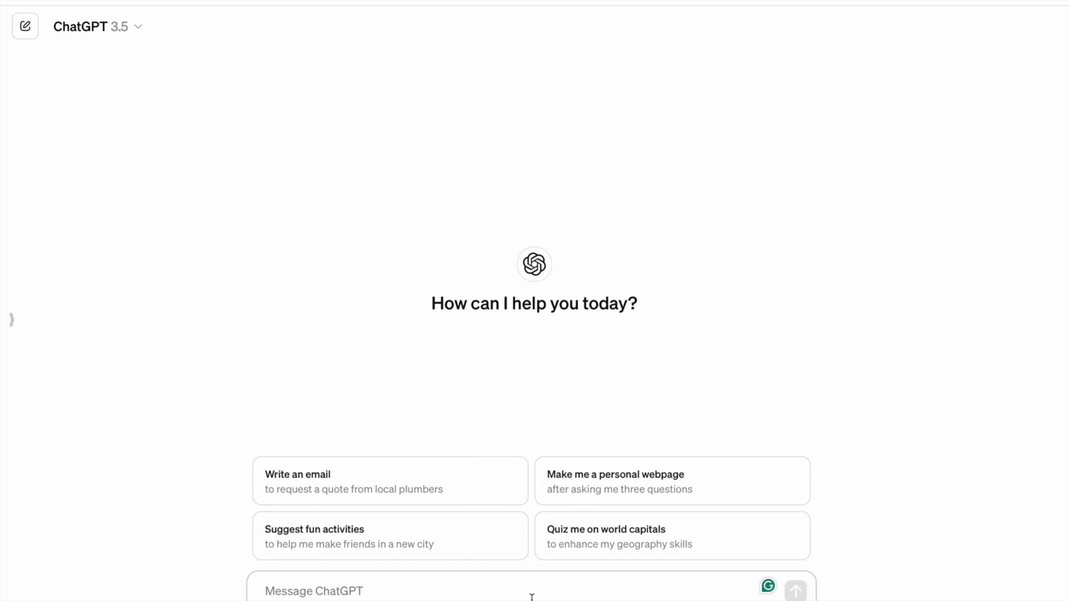
type("Can you help me with an Example of Analysing Sales Data with Conditional Formatting in Excel where we have to highlight cells Based on Conditions? Also, create dummy data for the example.")
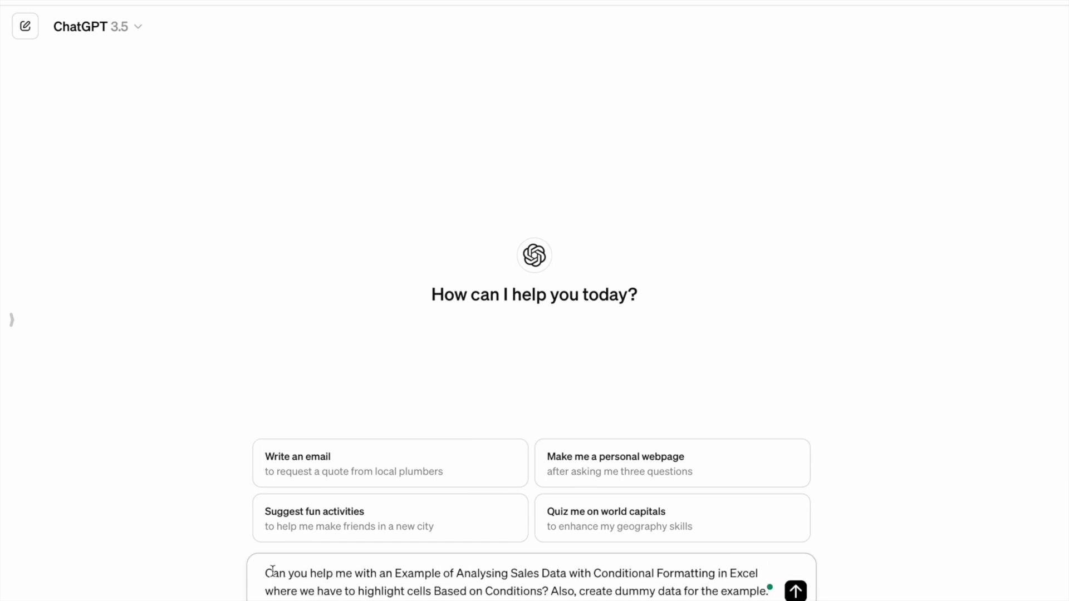
left_click_drag(263, 572, 566, 573)
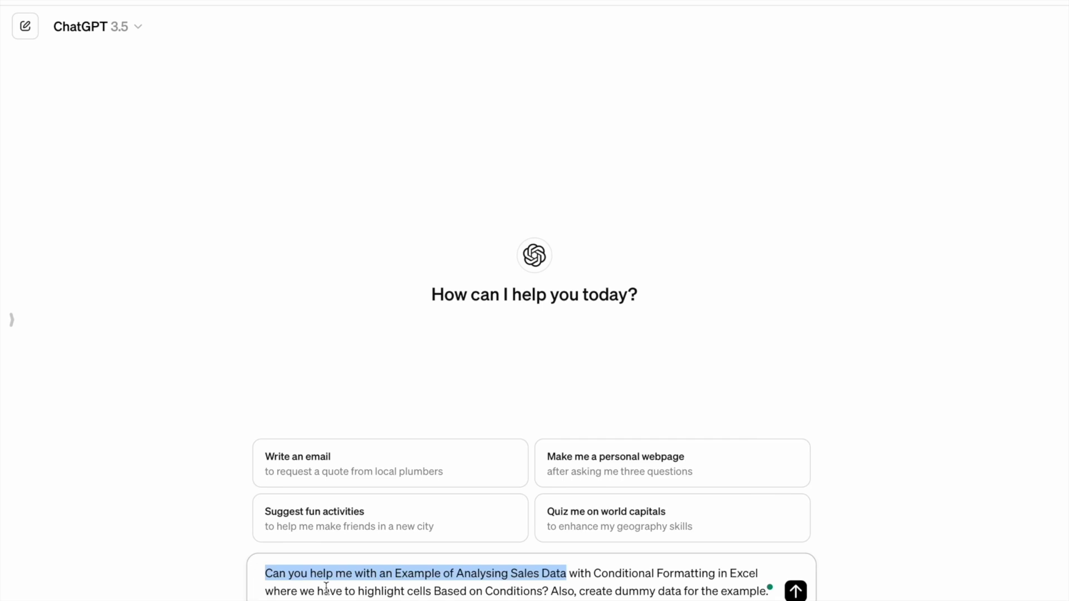
left_click_drag(357, 592, 544, 591)
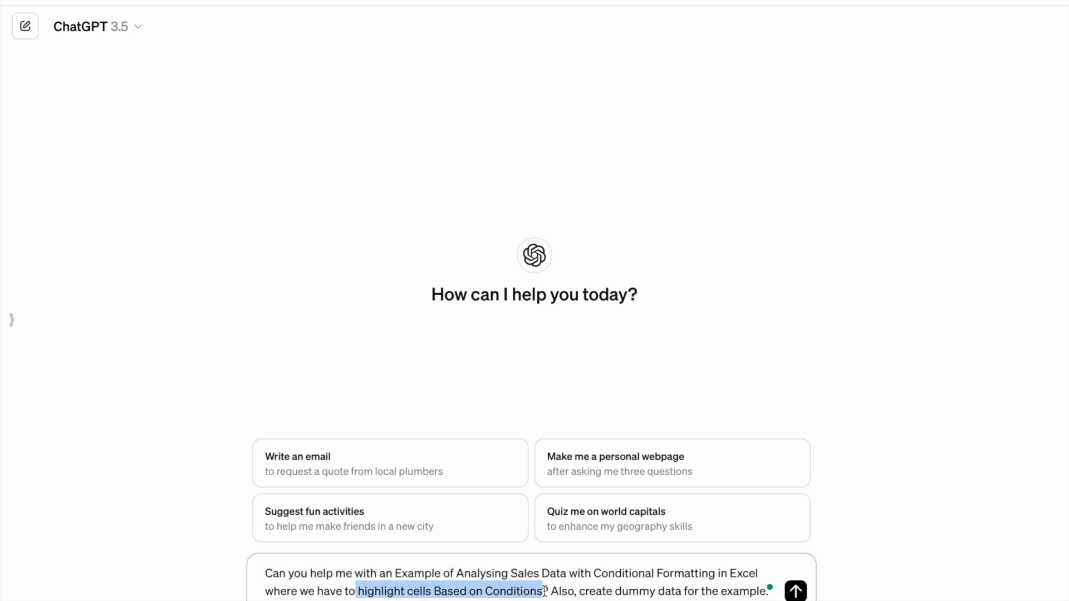
left_click(795, 592)
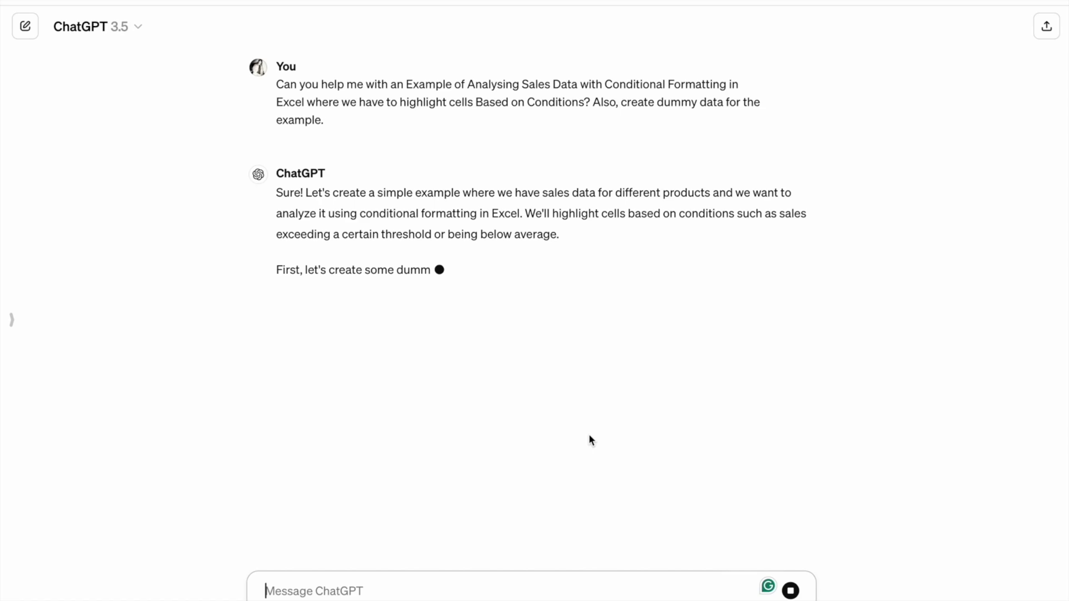
Select ChatGPT's Product and Sales (in $) dummy table, from the Product header down to 600.
scroll(592, 440, "down", 5)
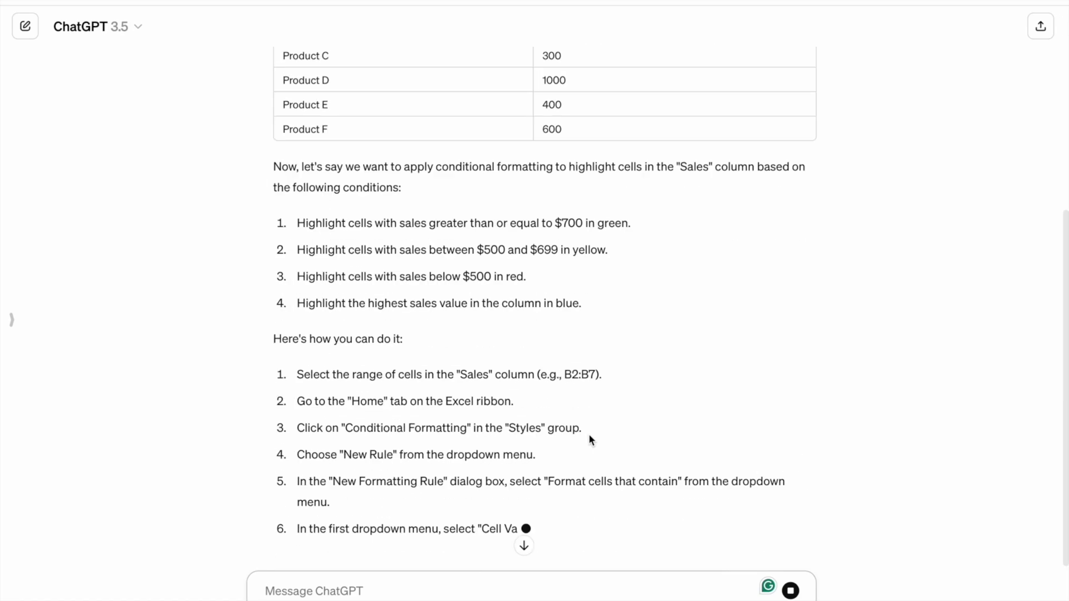
scroll(589, 440, "down", 5)
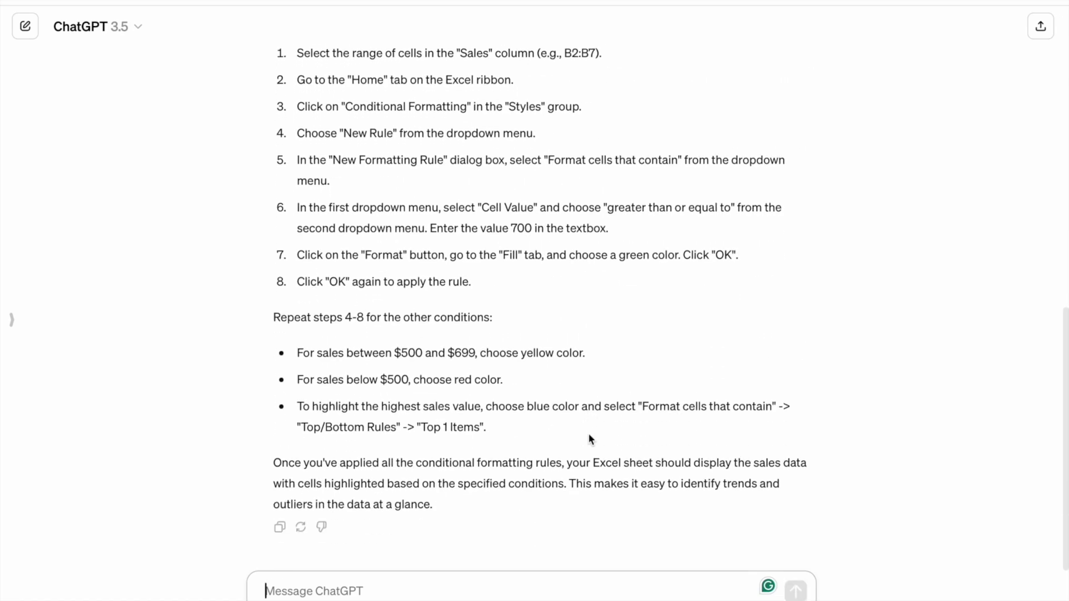
scroll(590, 440, "up", 4)
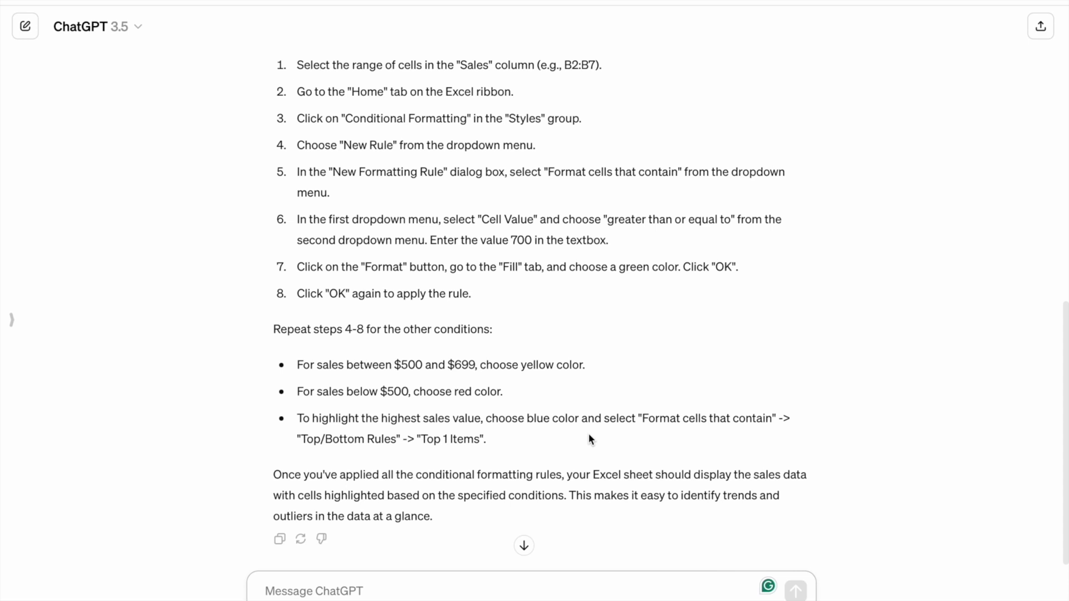
scroll(589, 434, "up", 7)
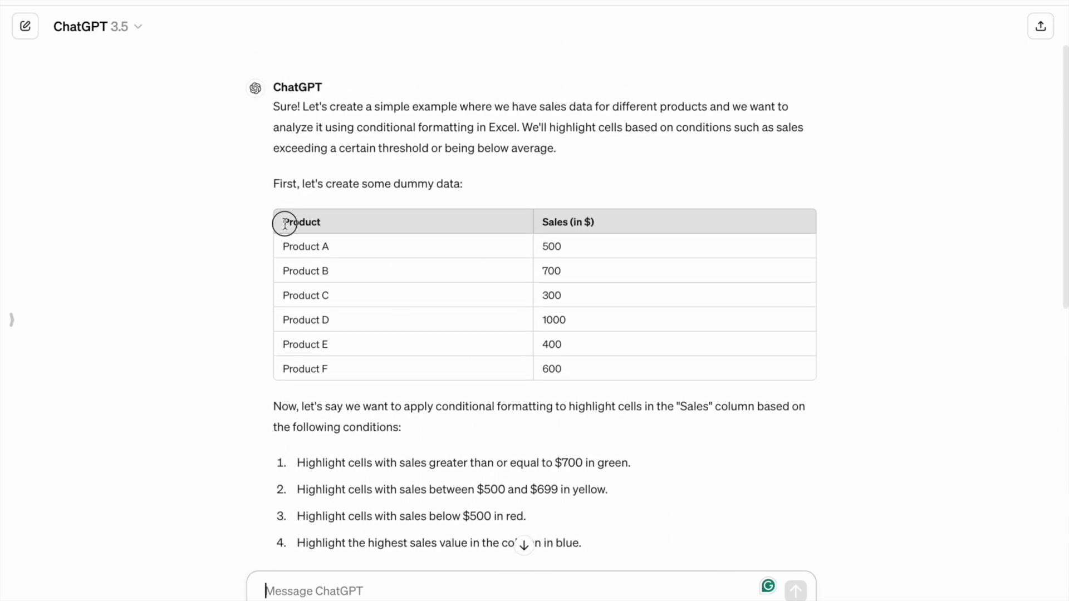
left_click_drag(284, 223, 583, 366)
key("super+c")
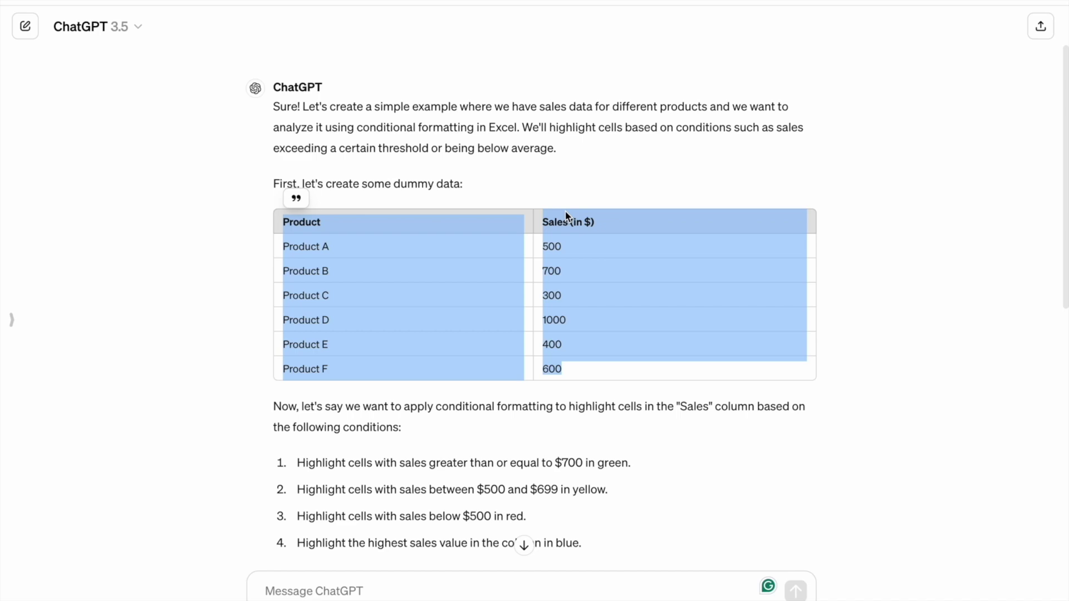
Paste the Product/Sales table into Excel at A1:B7, then return to ChatGPT.
key("ctrl+Left")
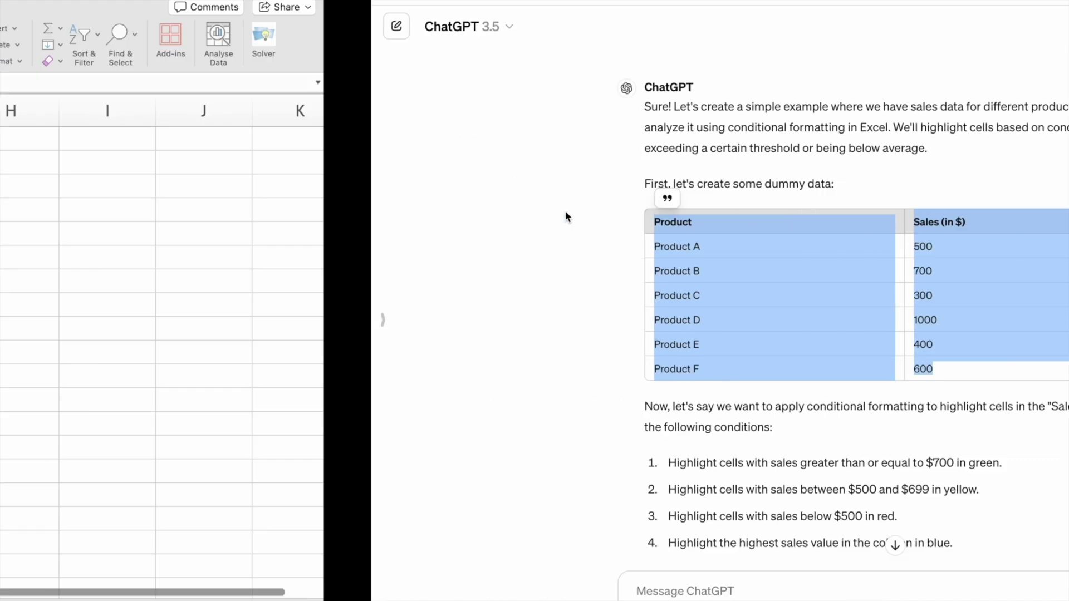
left_click(90, 146)
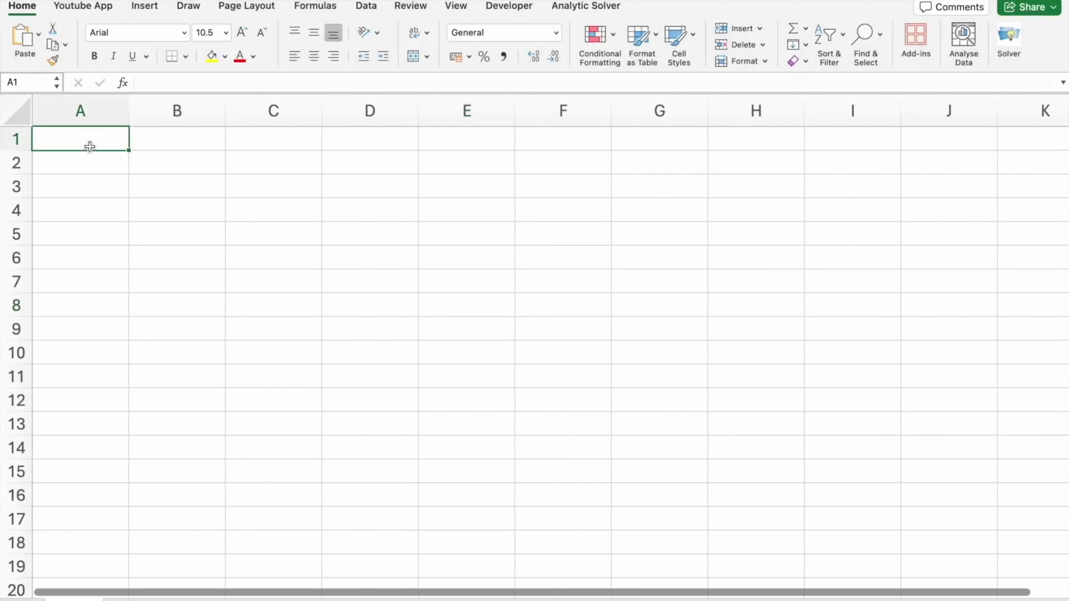
key("super+v")
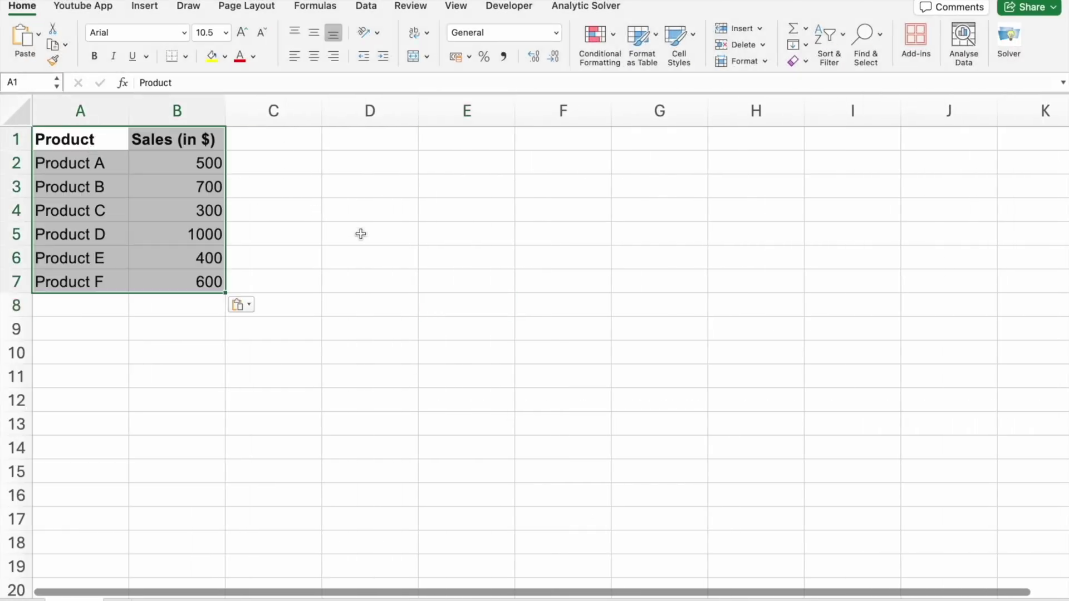
left_click(361, 234)
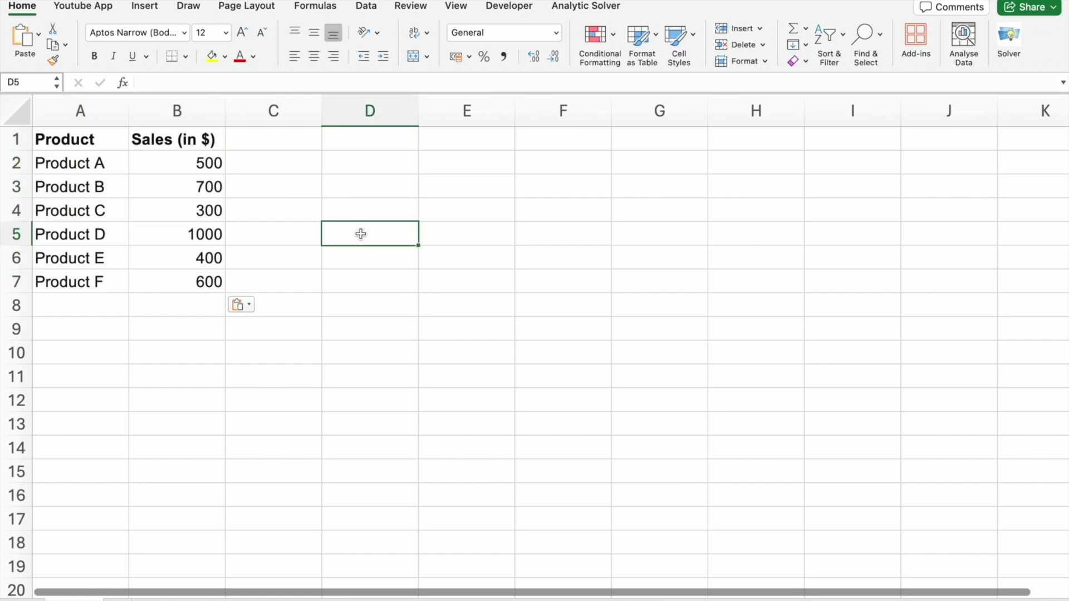
key("ctrl+Right")
scroll(361, 238, "down", 5)
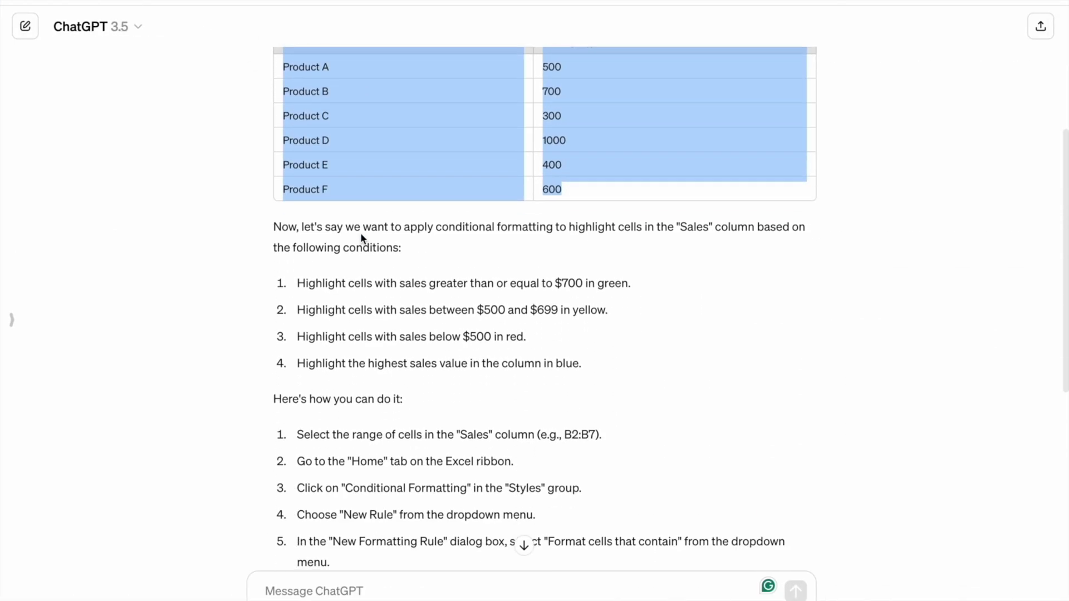
left_click(328, 273)
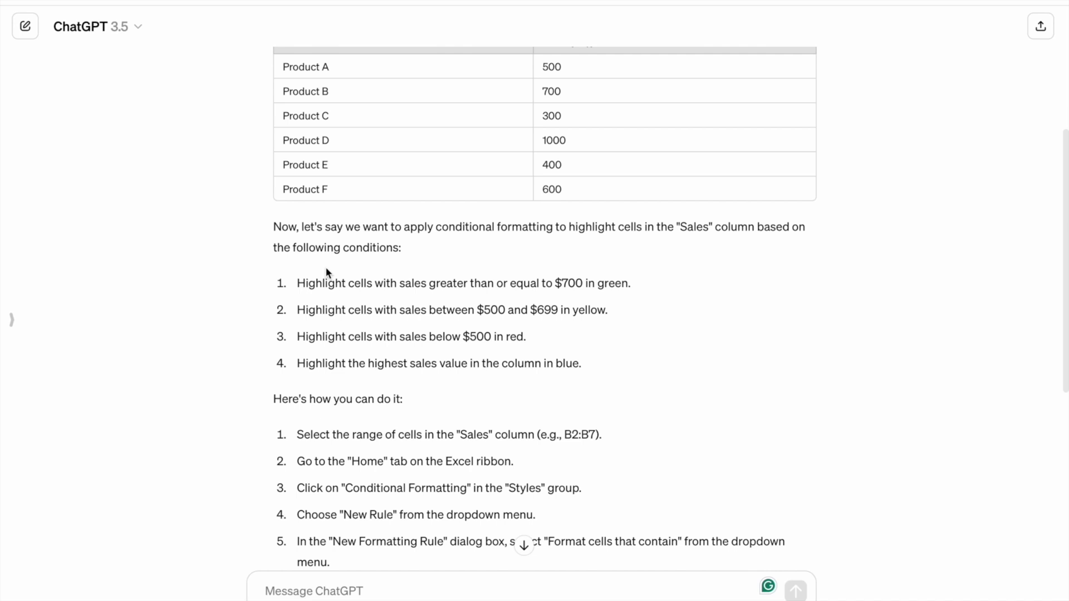
scroll(307, 278, "down", 1)
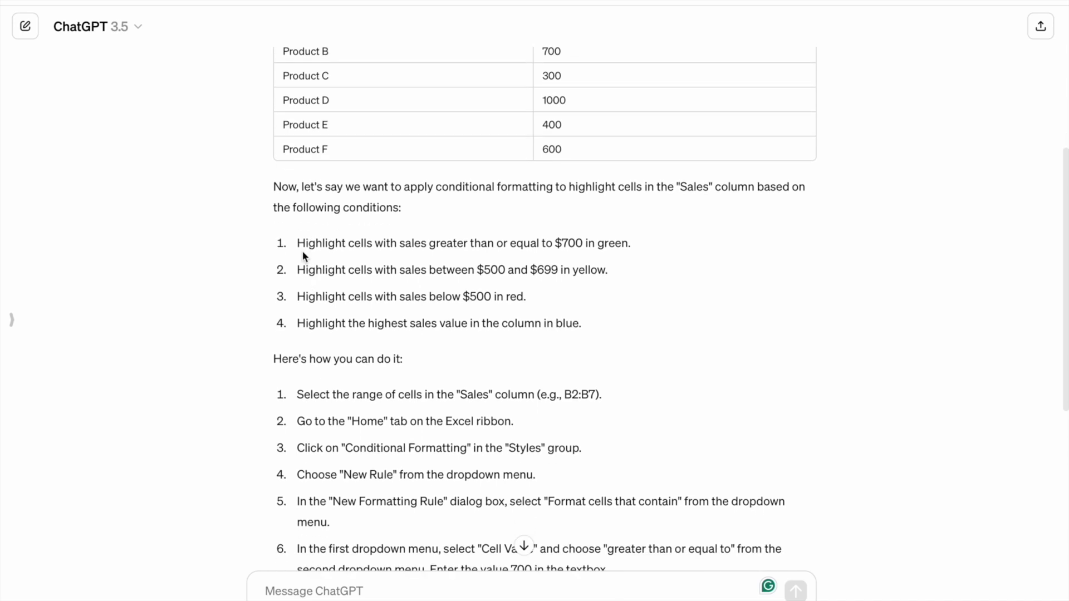
left_click_drag(297, 243, 578, 244)
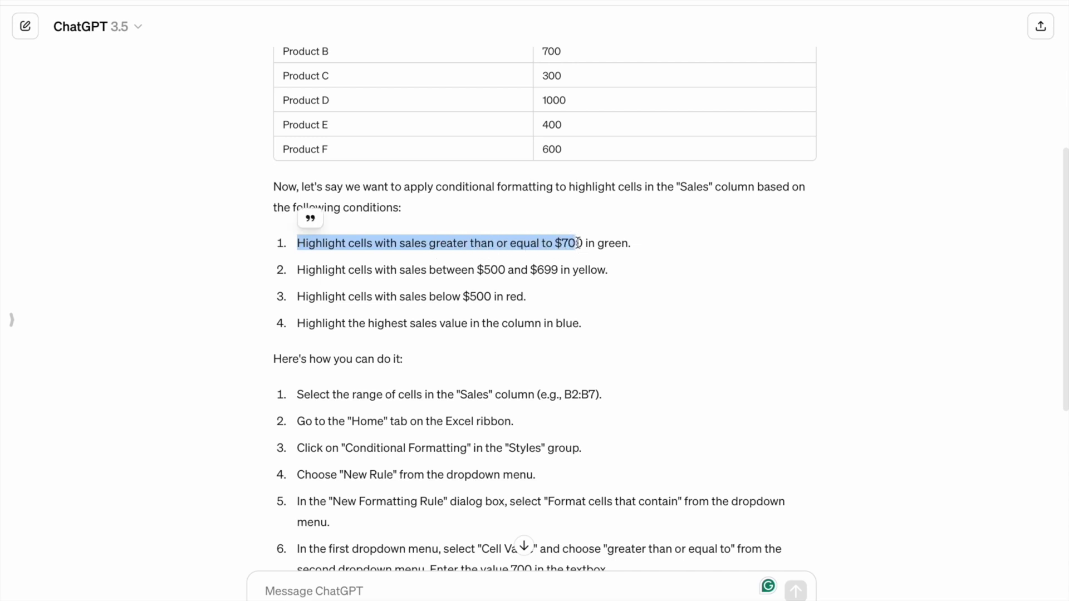
double_click(612, 243)
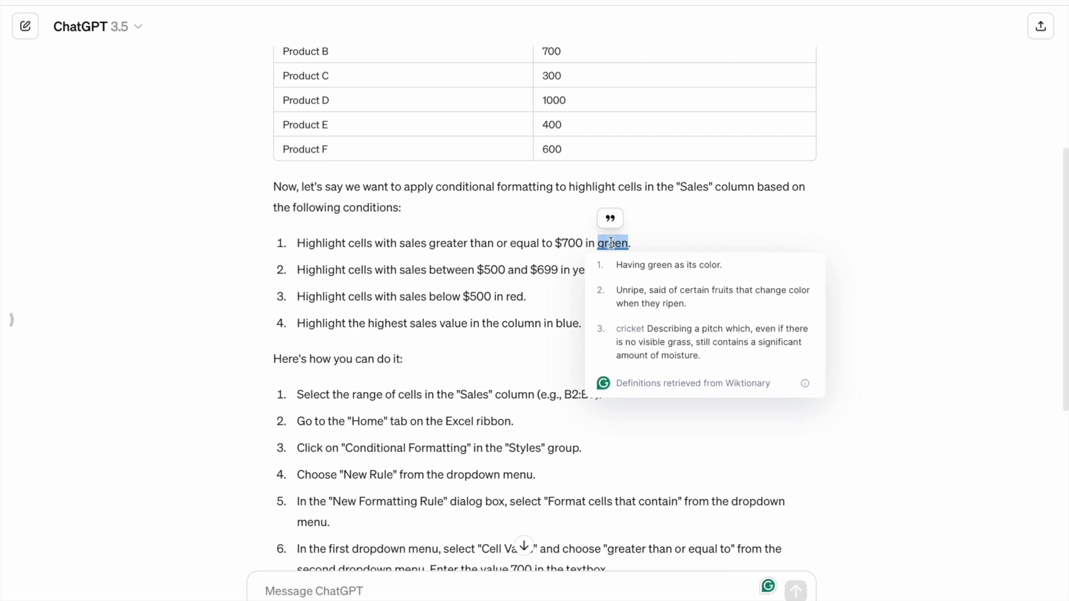
scroll(611, 244, "down", 1)
left_click_drag(298, 243, 500, 238)
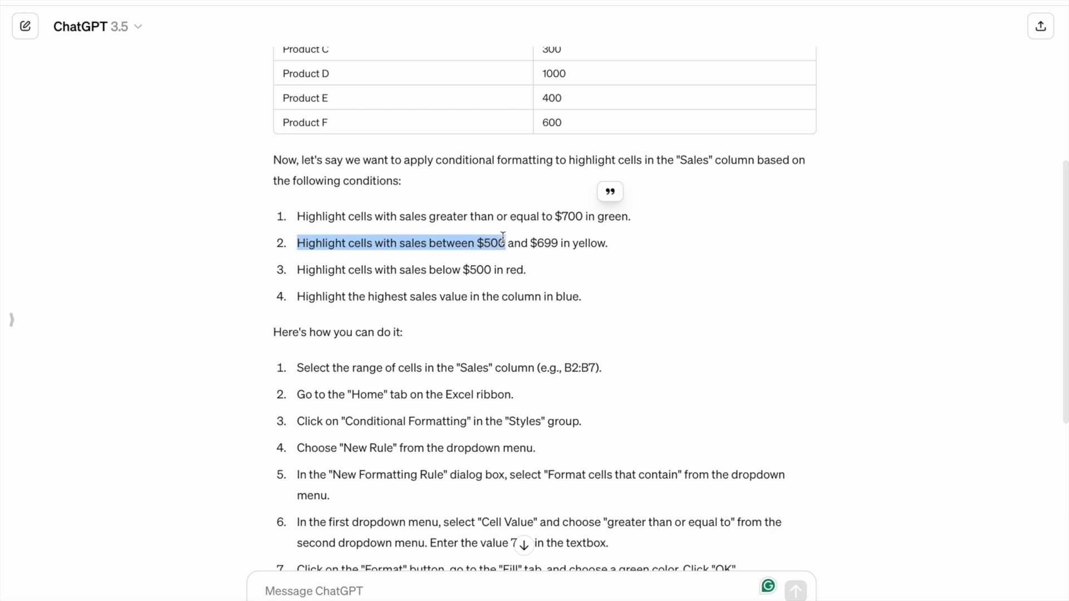
double_click(550, 244)
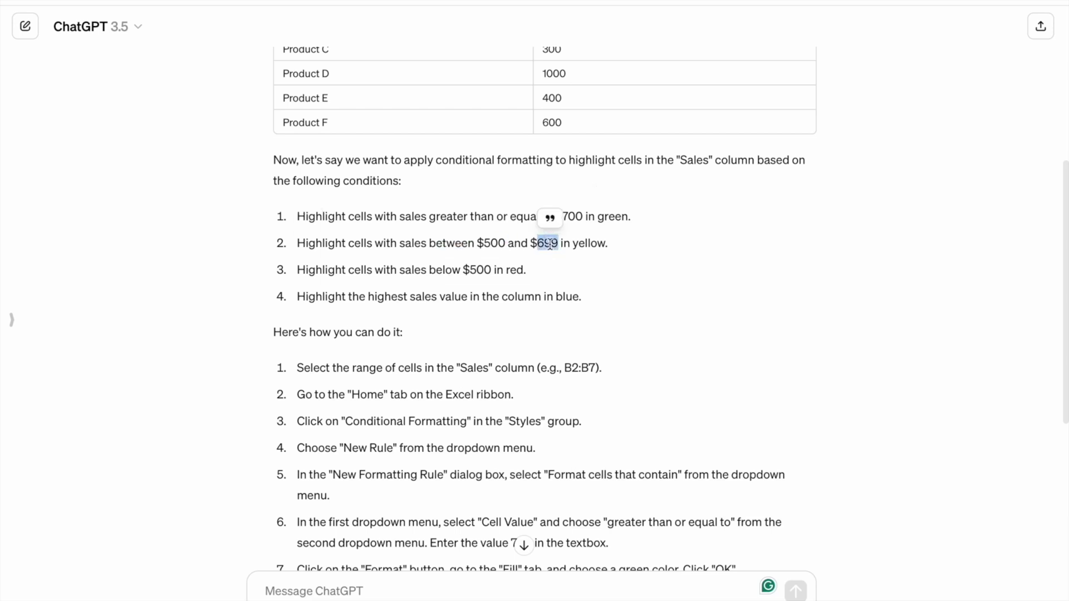
left_click(596, 249)
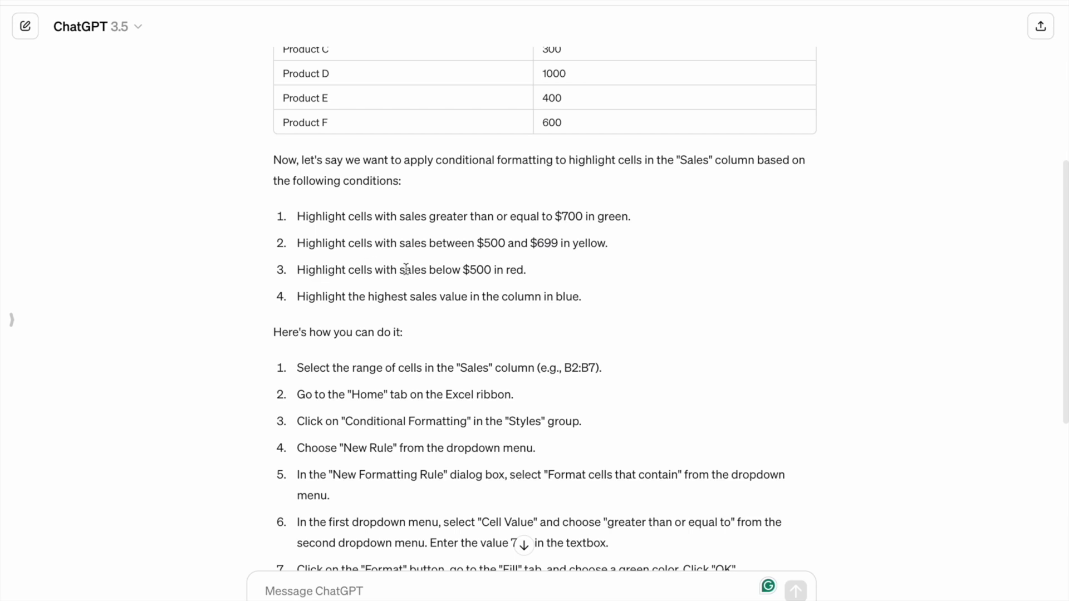
left_click_drag(406, 269, 529, 272)
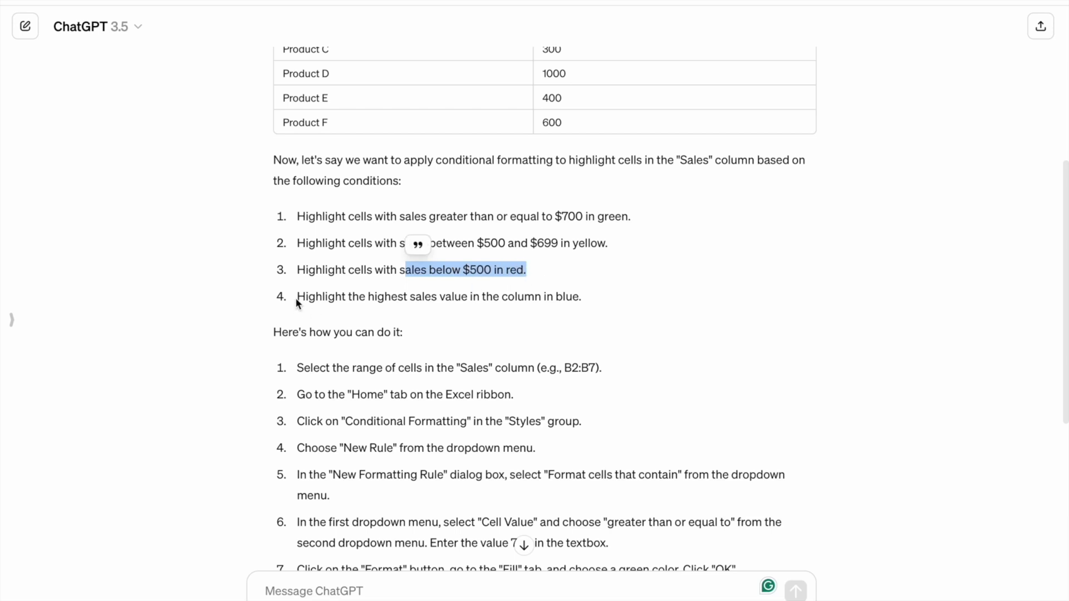
left_click_drag(297, 297, 549, 295)
left_click(551, 292)
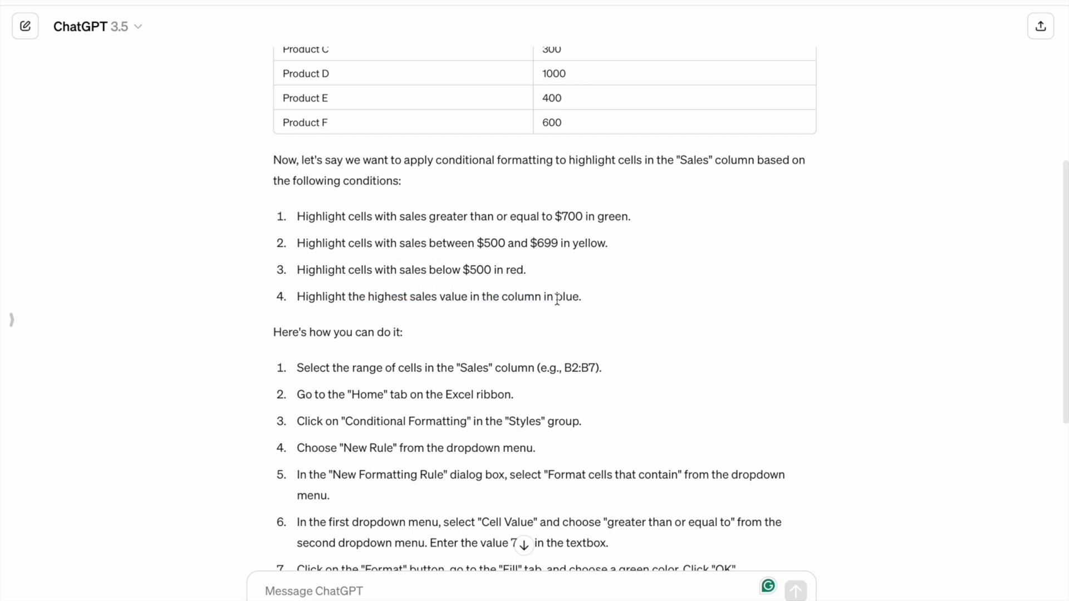
Review ChatGPT's steps, marking B2:B7, Home, Conditional Formatting, Format cells that contain, and 700.
scroll(557, 298, "down", 3)
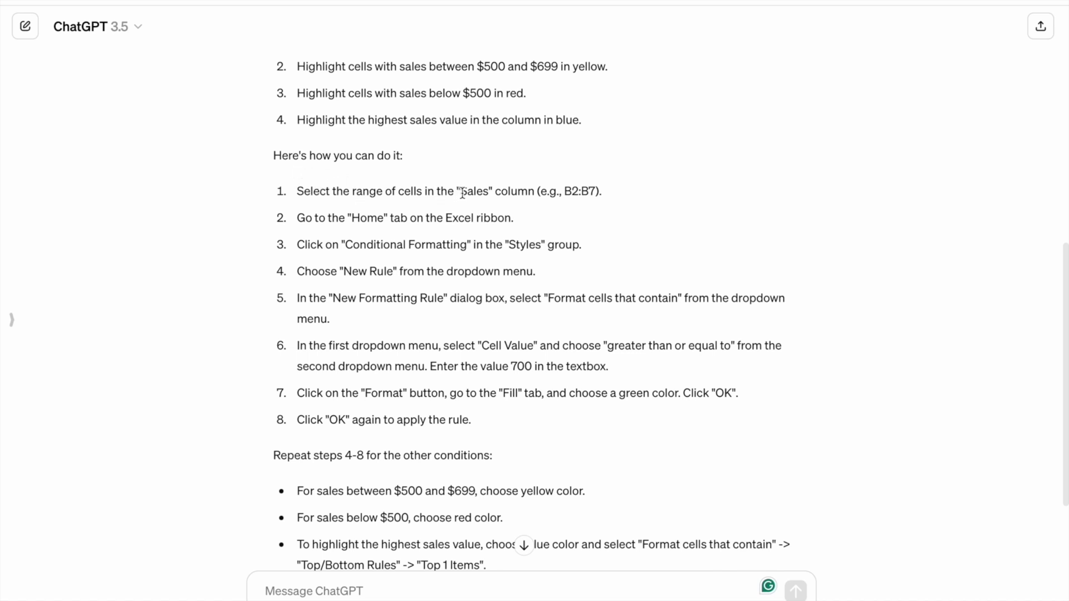
left_click_drag(462, 192, 590, 192)
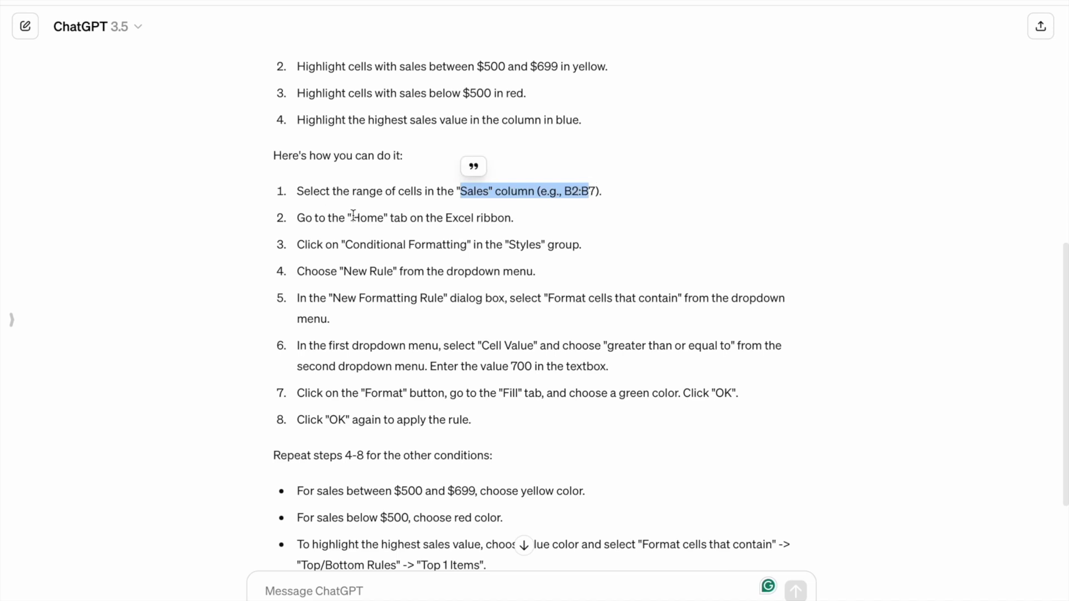
left_click_drag(353, 215, 407, 216)
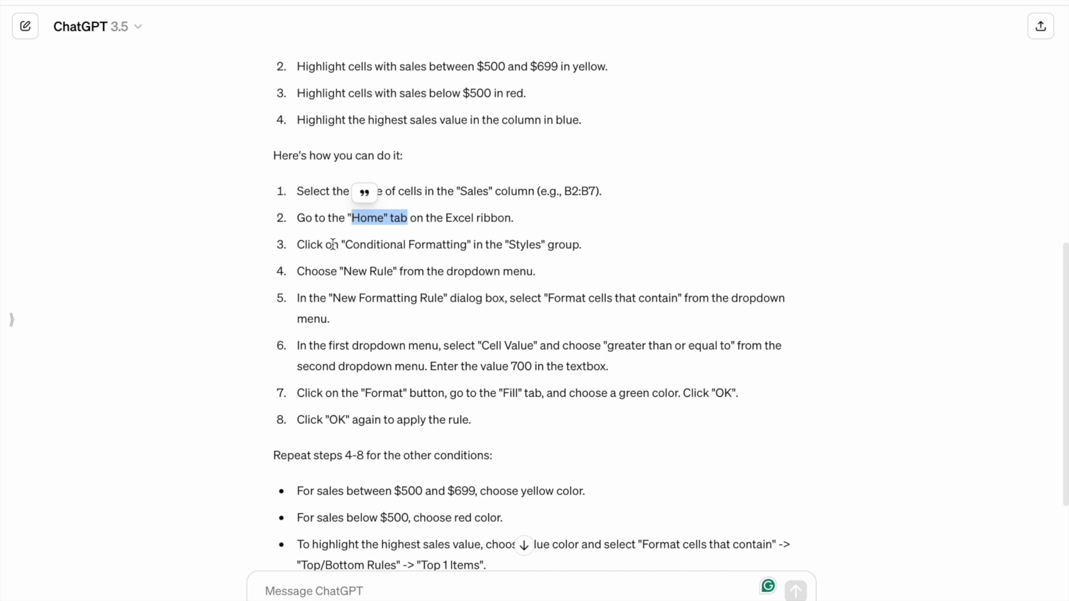
left_click_drag(343, 245, 466, 242)
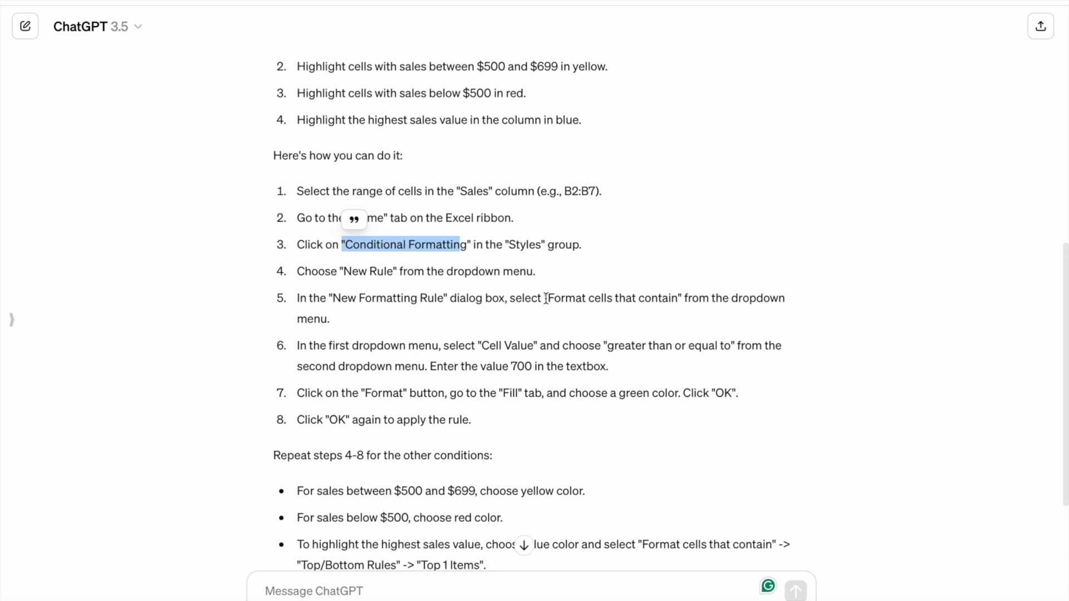
left_click_drag(548, 299, 673, 299)
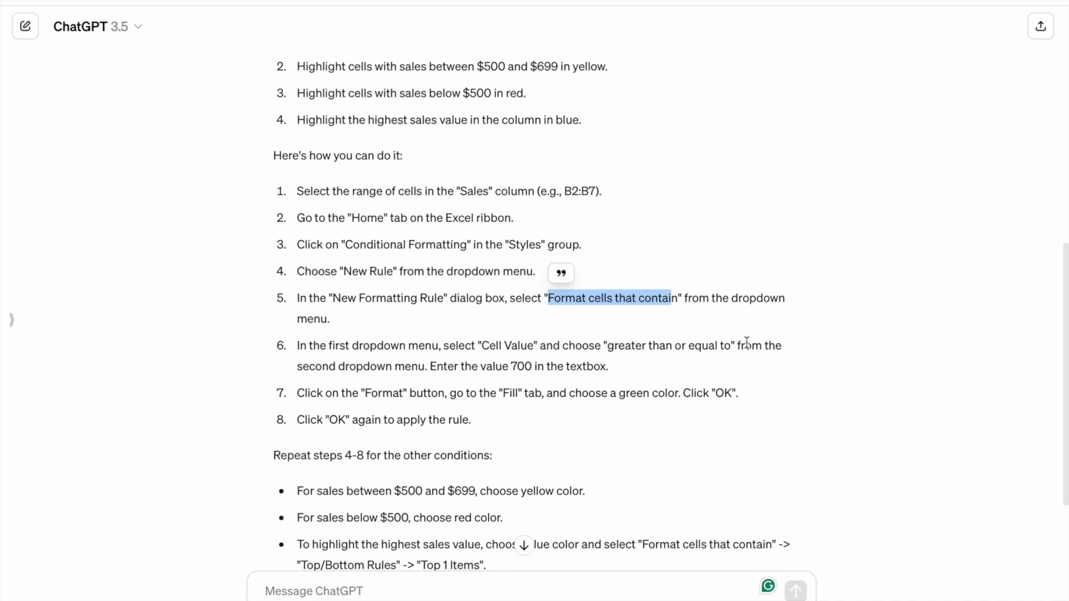
left_click_drag(338, 367, 424, 367)
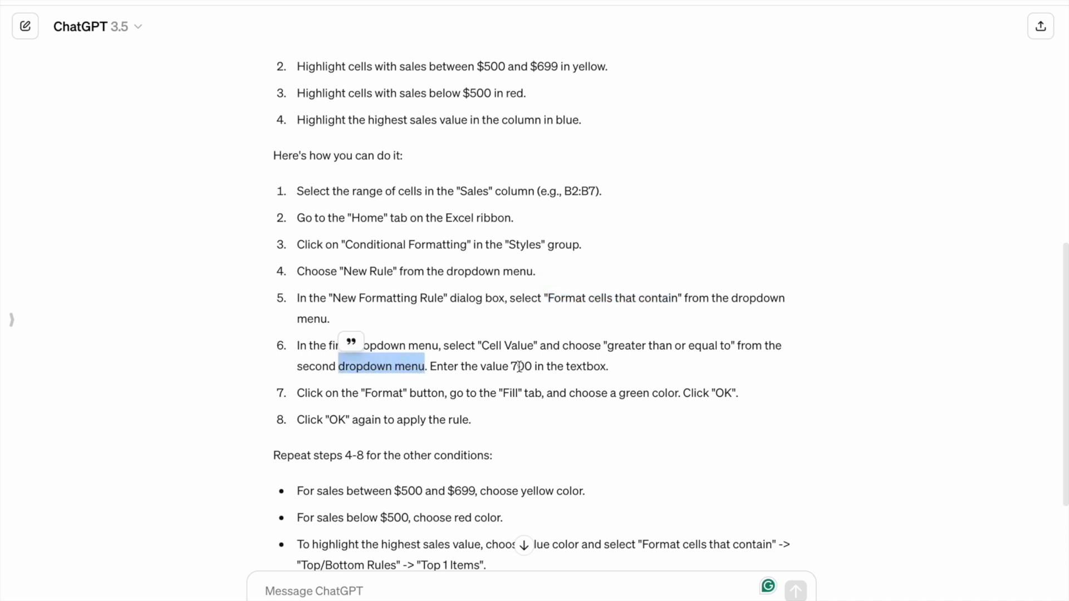
left_click(519, 366)
double_click(519, 366)
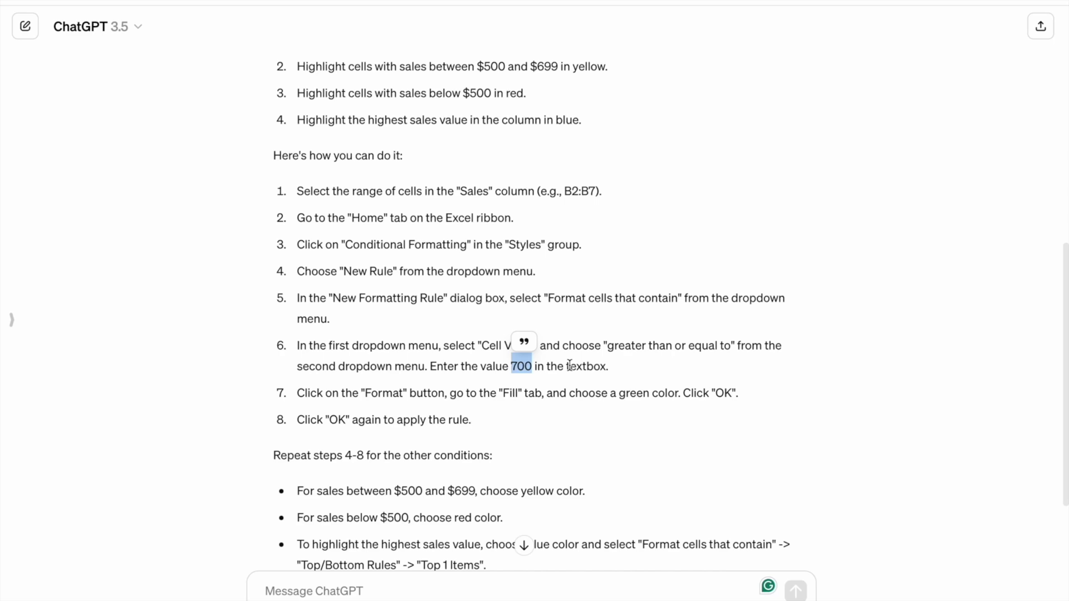
scroll(568, 363, "down", 2)
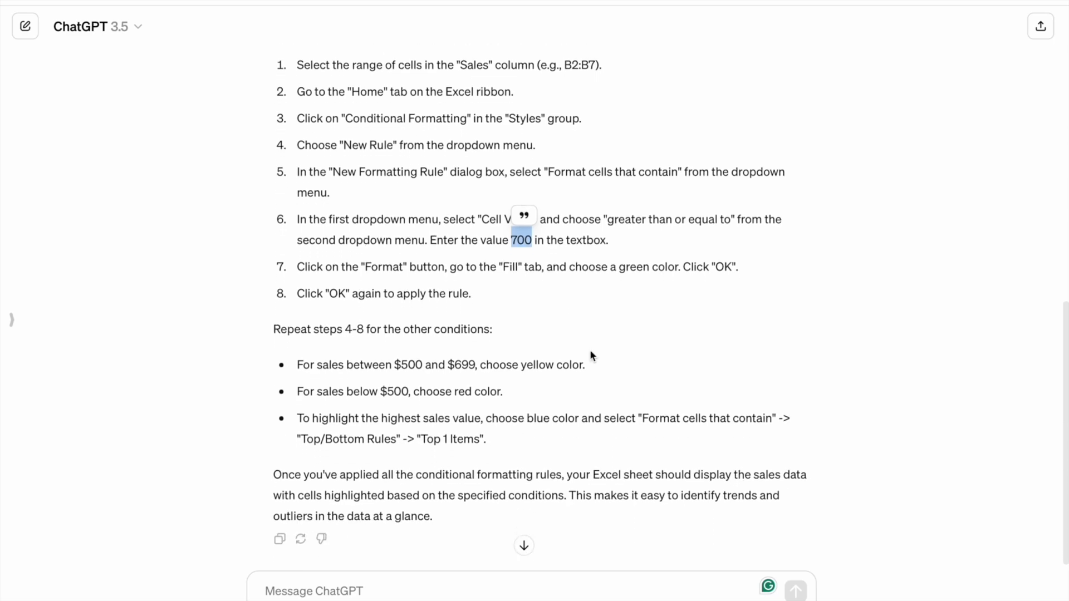
scroll(424, 291, "up", 3)
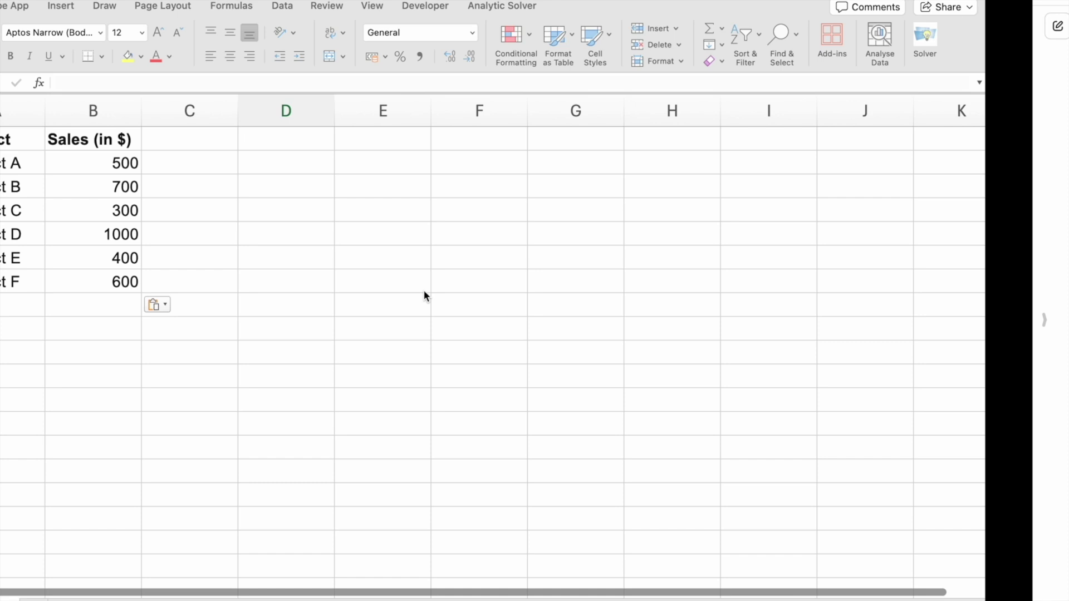
Select the sales values B2:B7 and start a Greater Than highlight rule.
key("Up")
left_click_drag(160, 162, 164, 290)
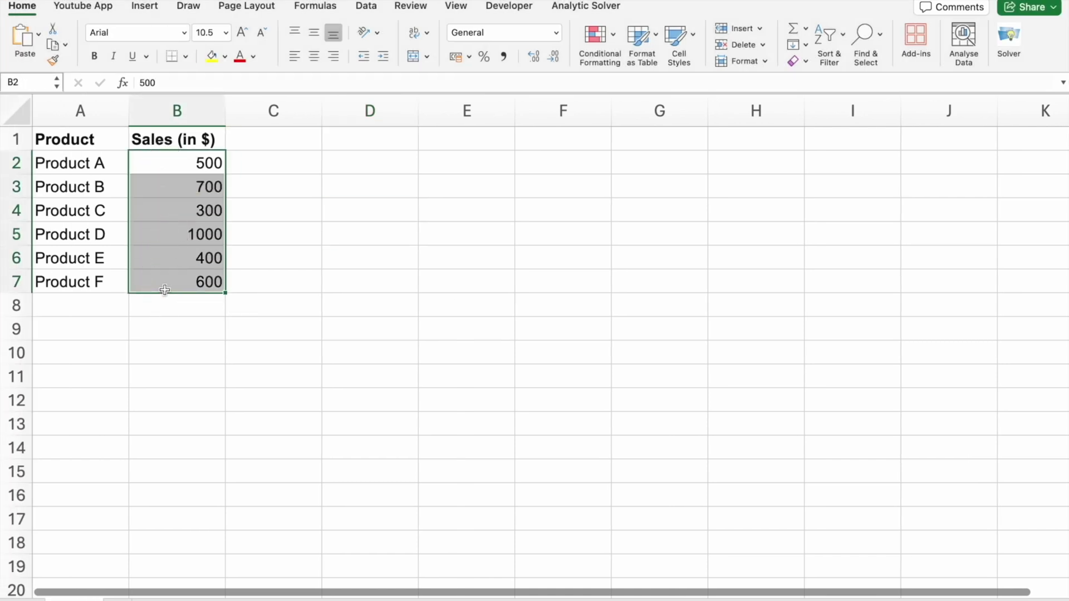
left_click(612, 38)
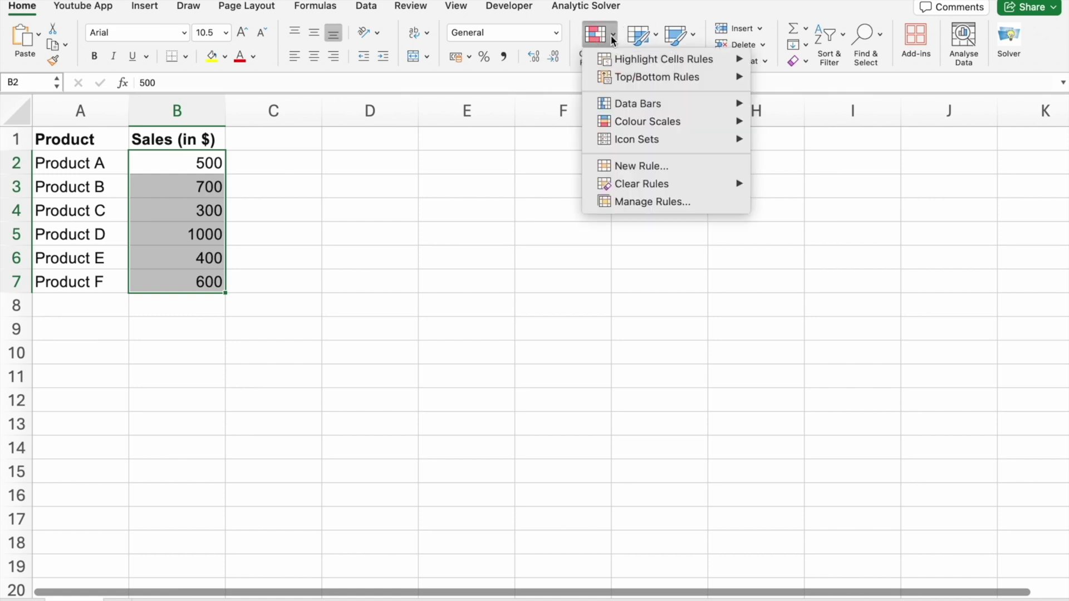
mouse_move(612, 59)
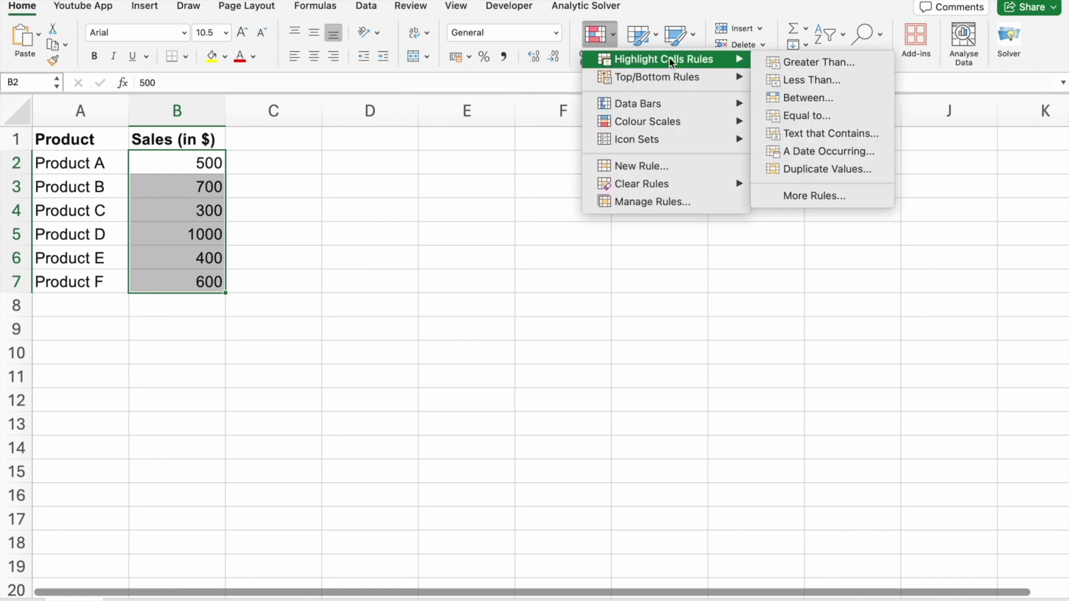
left_click(813, 65)
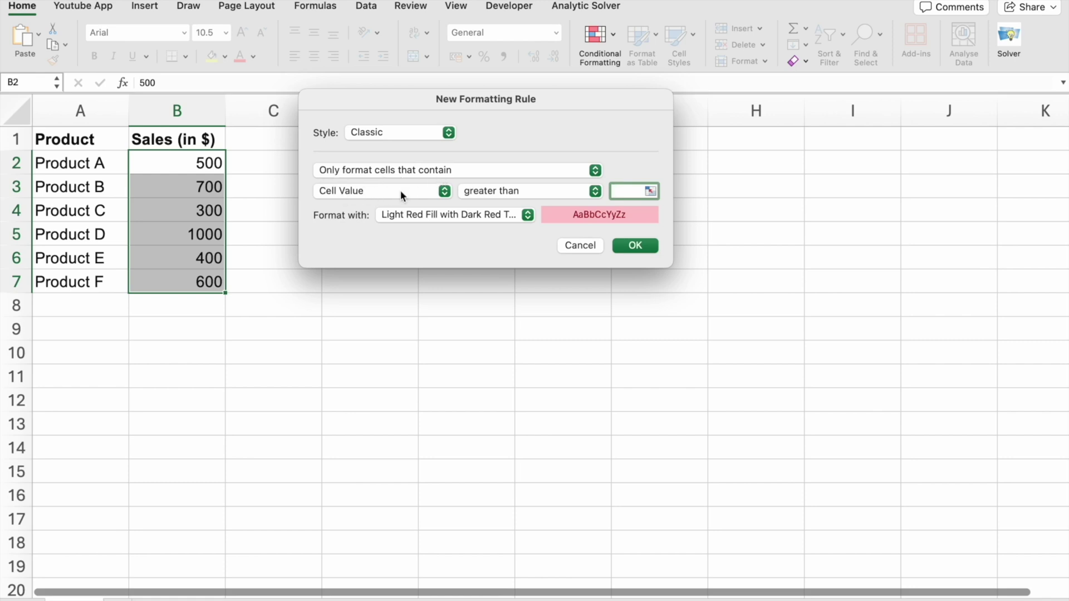
Change the rule's comparison to greater than or equal to.
left_click(514, 195)
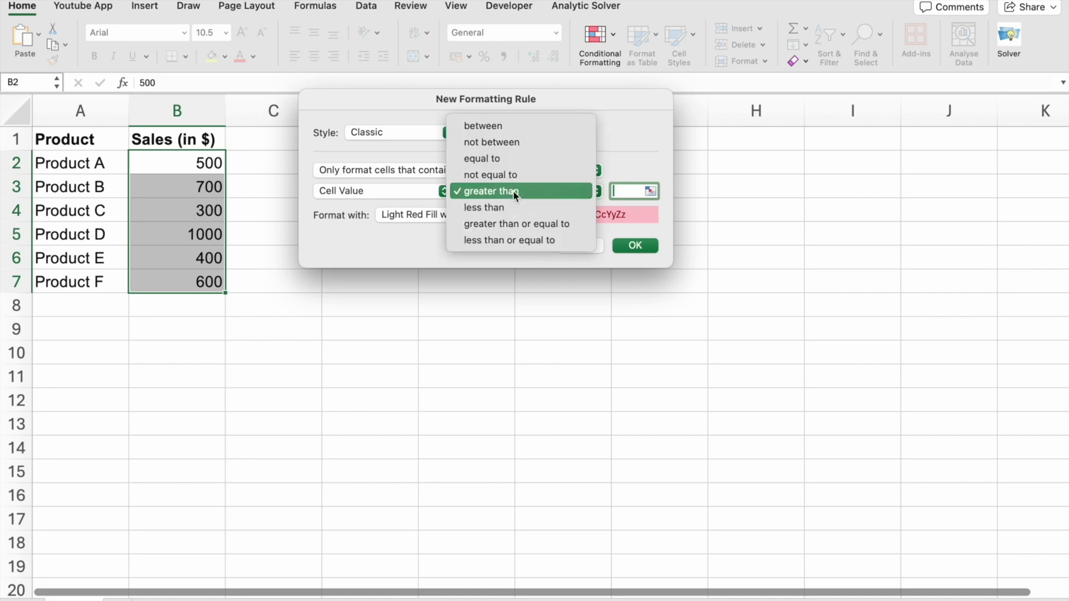
left_click(510, 220)
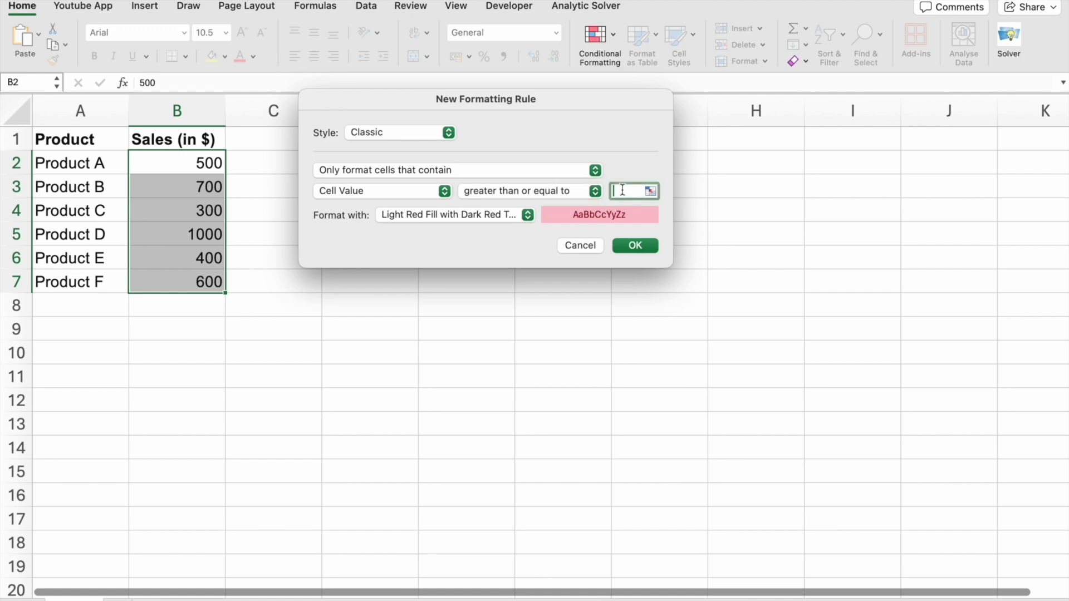
key("ctrl+Right")
Copy the 700 threshold from ChatGPT's green-highlight condition.
scroll(558, 196, "up", 5)
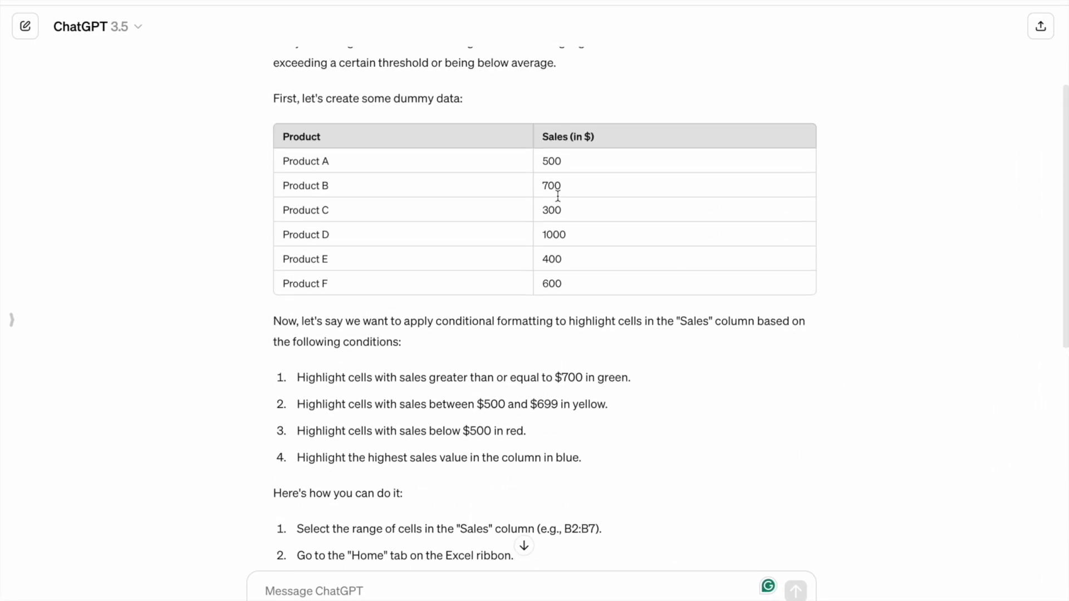
scroll(557, 196, "down", 2)
double_click(572, 259)
key("super+c")
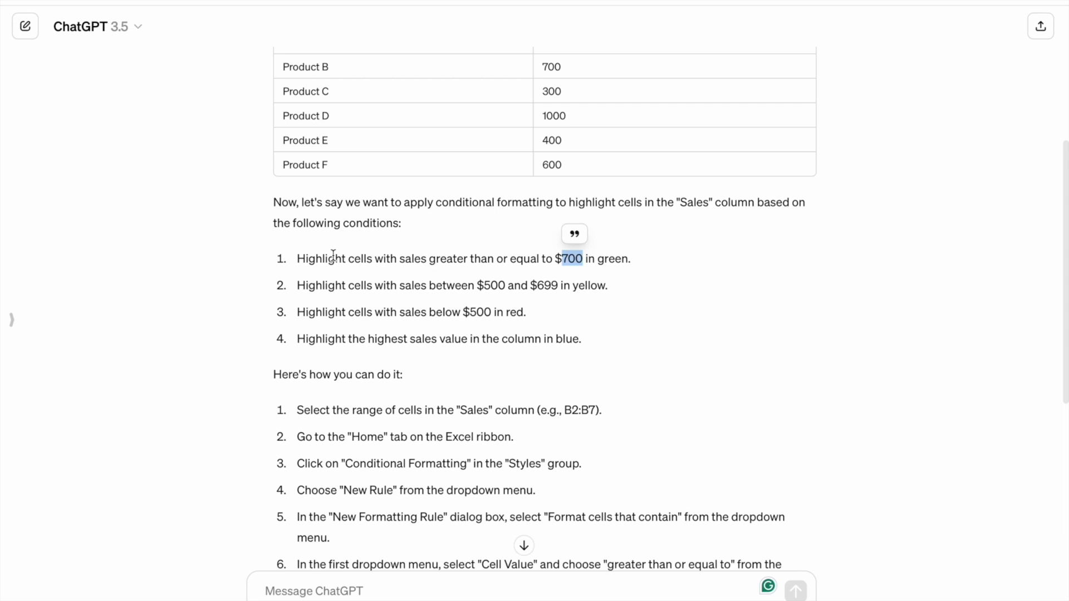
left_click_drag(397, 259, 569, 259)
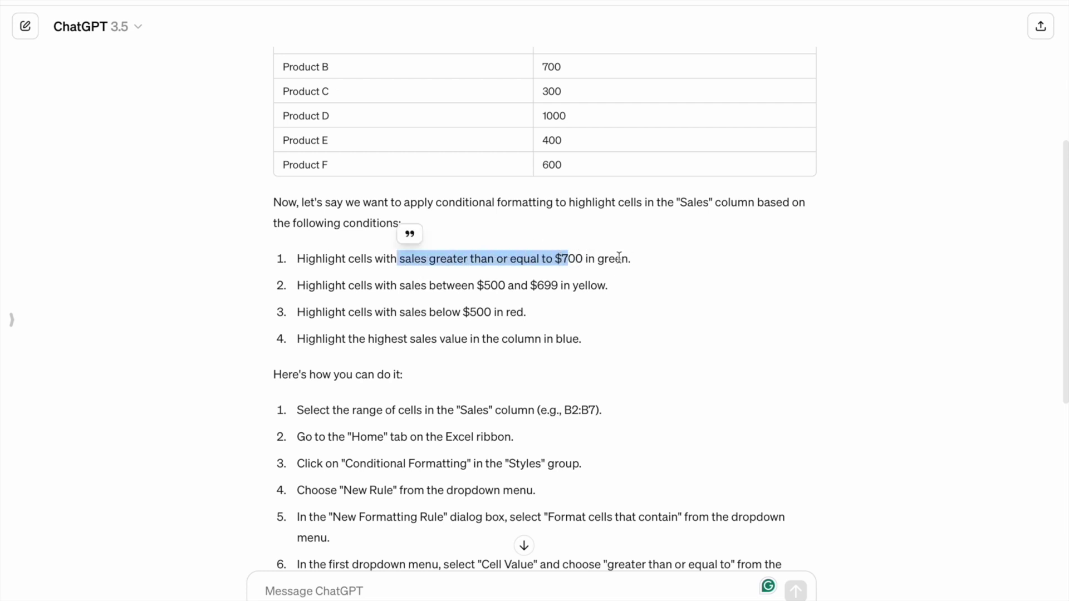
double_click(571, 258)
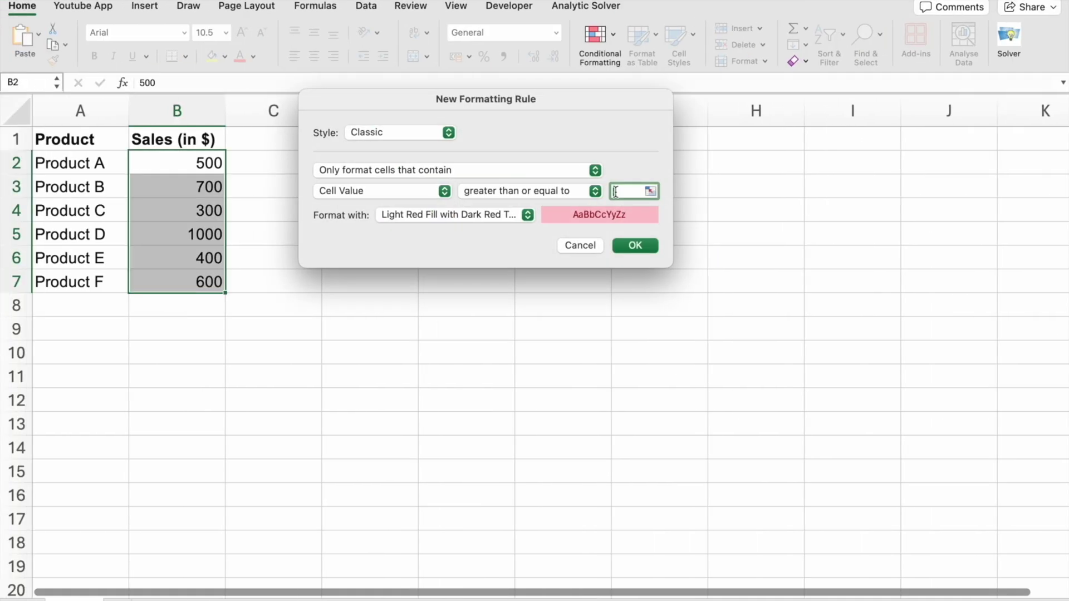
Set the threshold to 700 with Green Fill with Dark Green Text and apply the rule.
key("super+v")
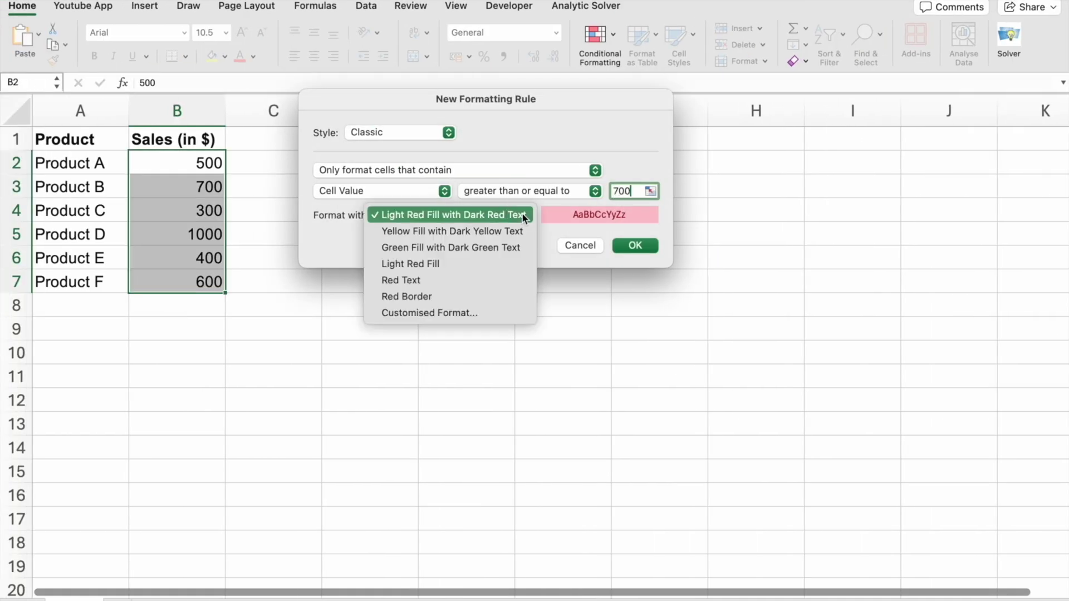
left_click(470, 247)
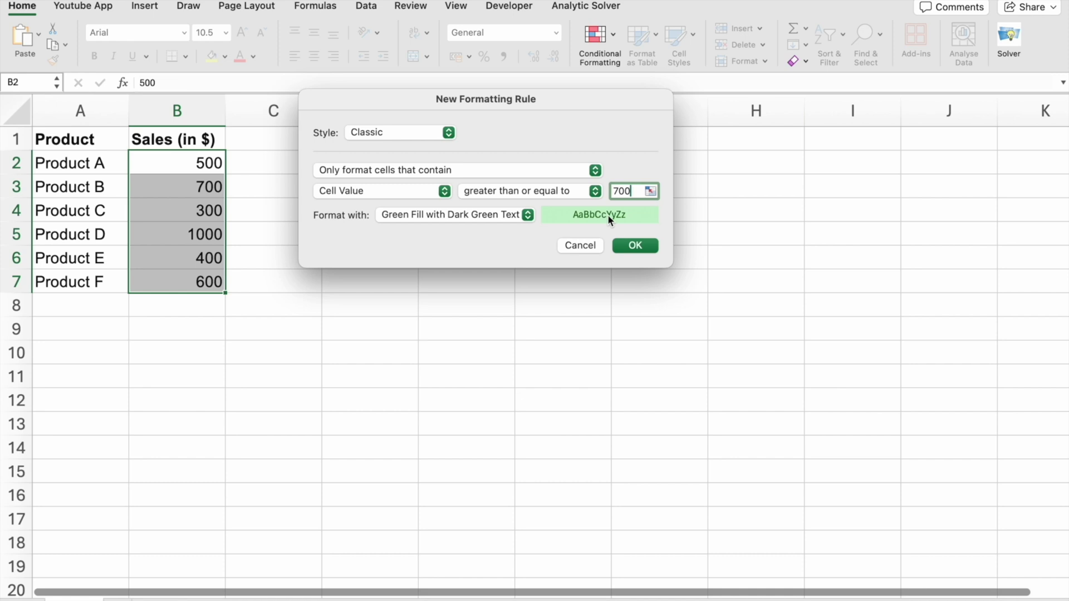
left_click(635, 246)
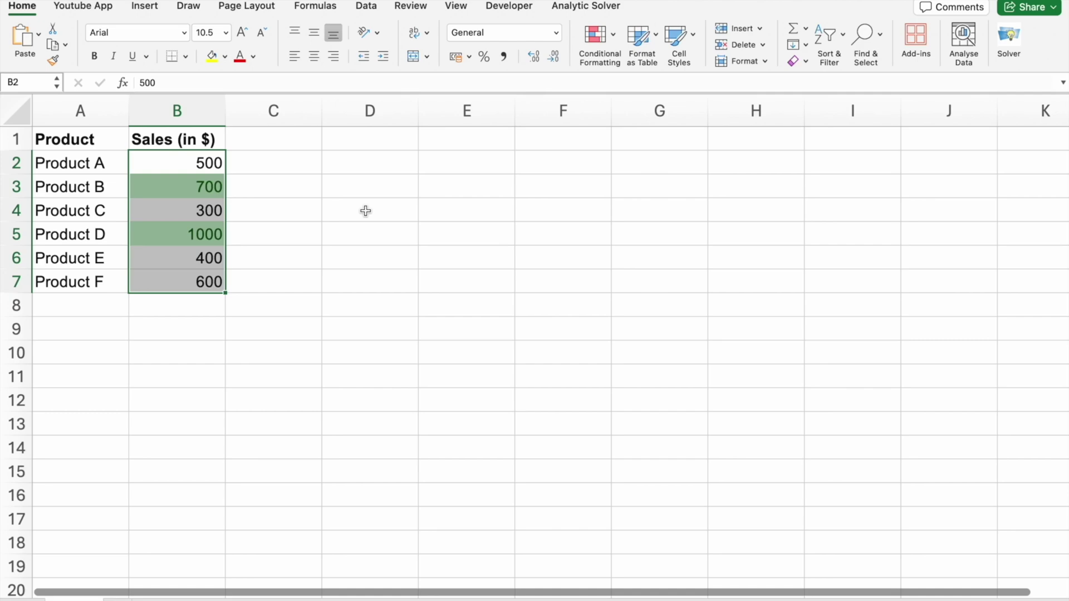
key("ctrl+Right")
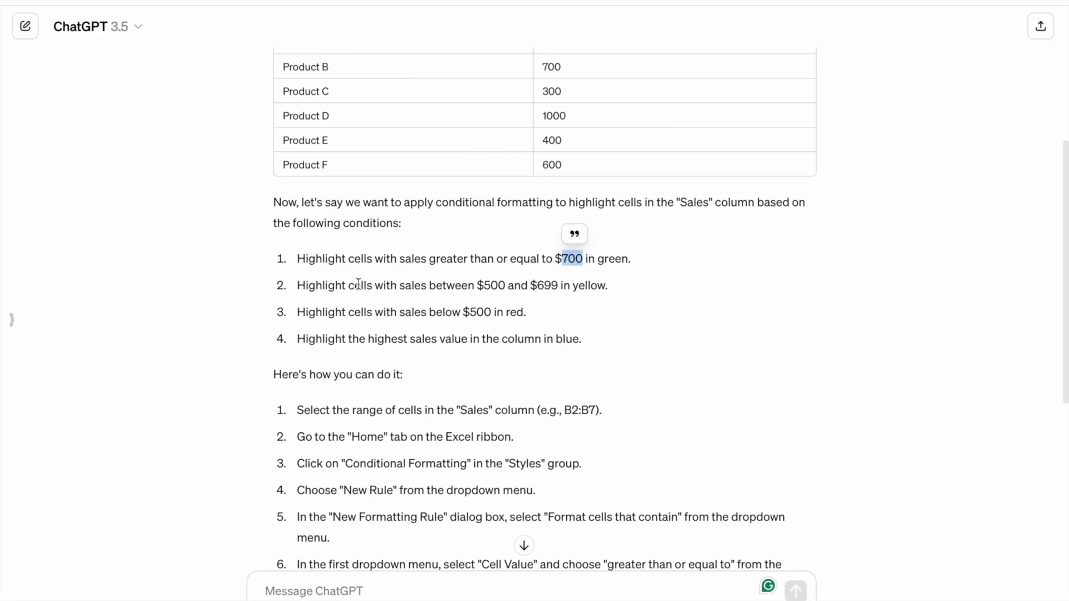
Check ChatGPT's yellow condition for sales between $500 and $699, then go back to Excel.
left_click_drag(400, 285, 474, 284)
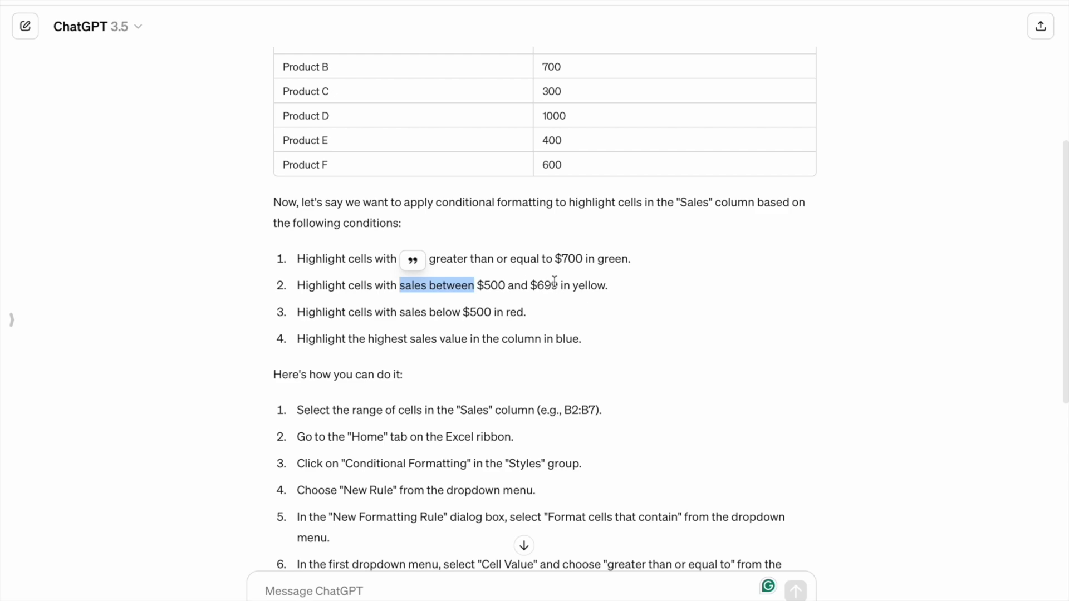
key("ctrl+Left")
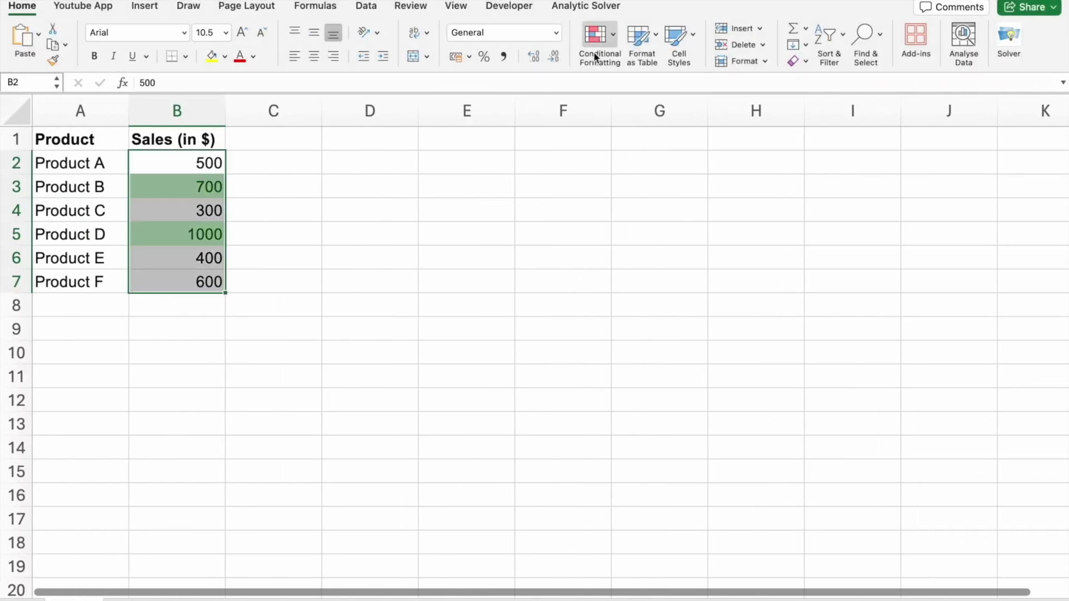
Start a Between highlight rule on the sales with bounds 500 and 699.
left_click(606, 38)
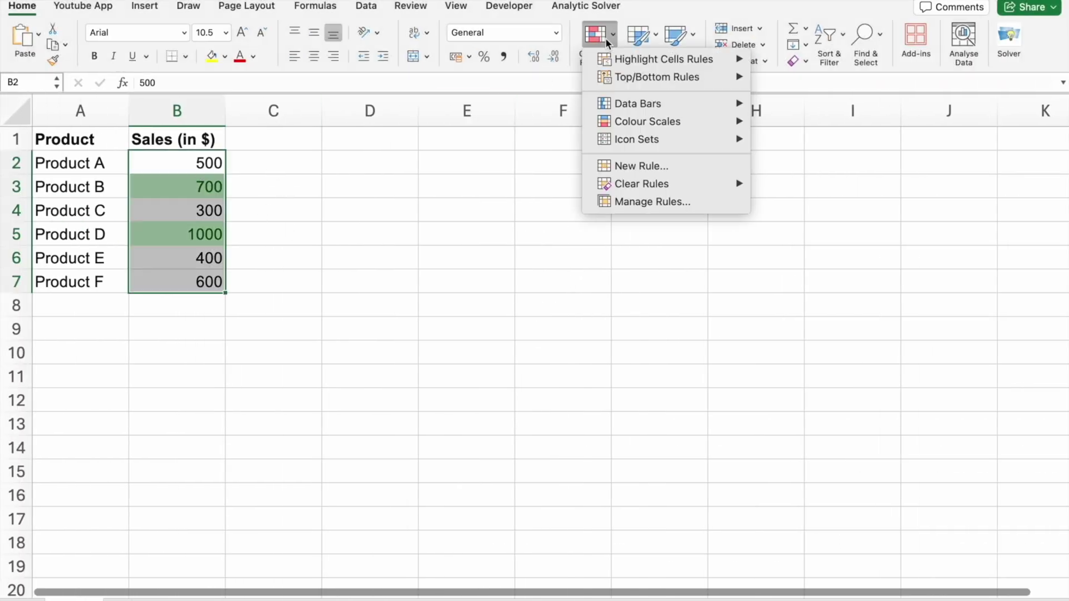
mouse_move(625, 60)
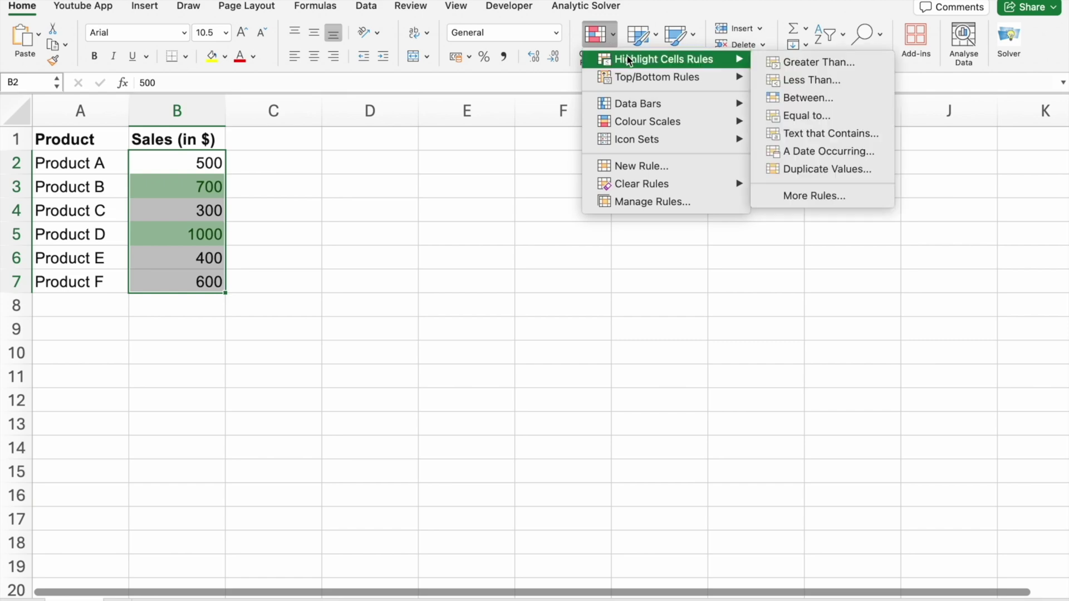
left_click(804, 100)
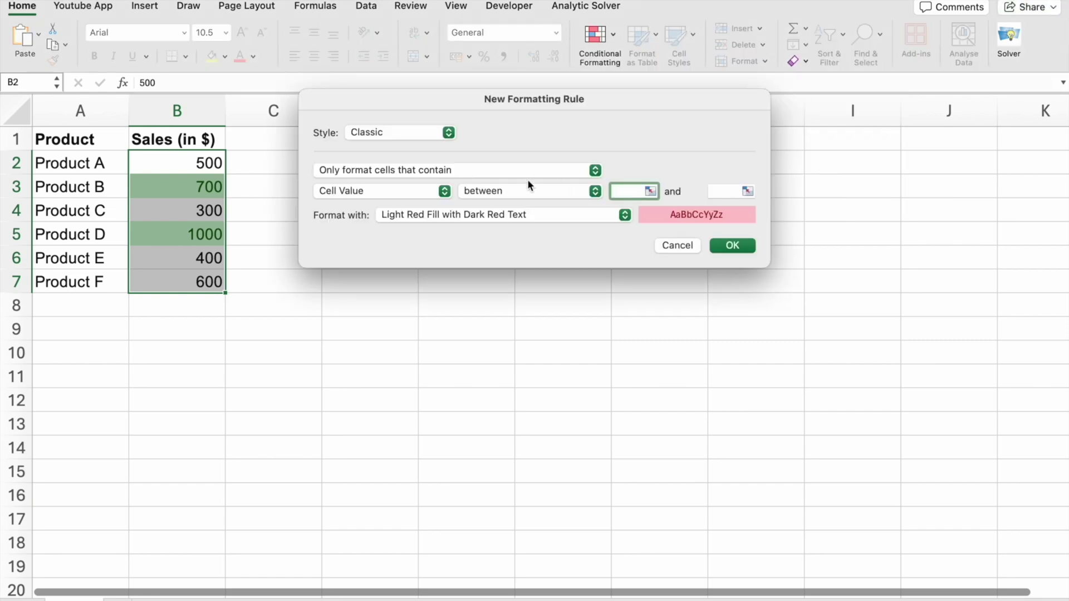
key("ctrl+Right")
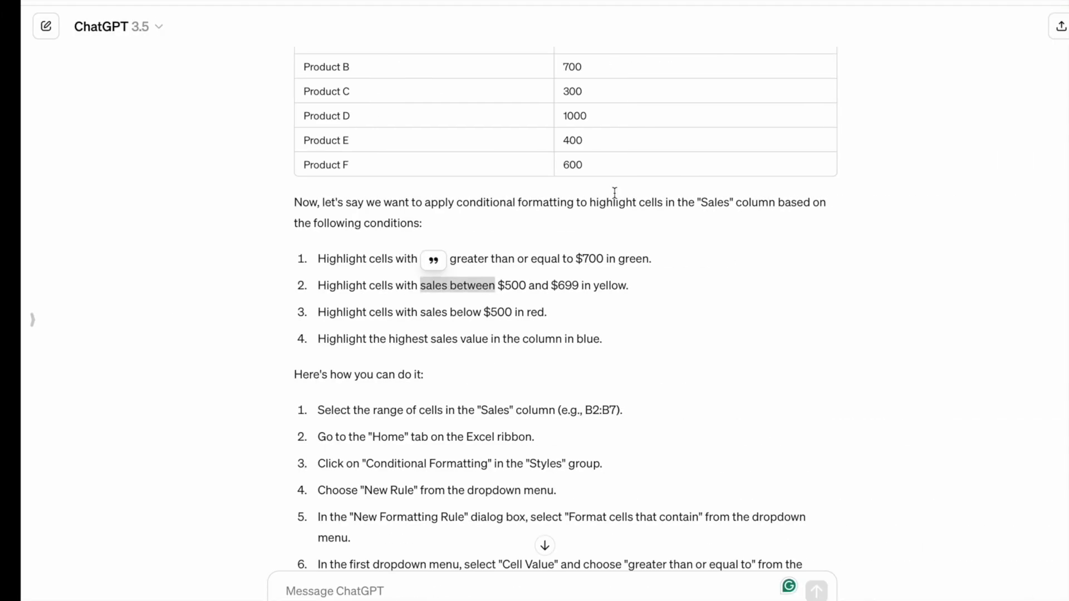
double_click(488, 286)
key("super+c")
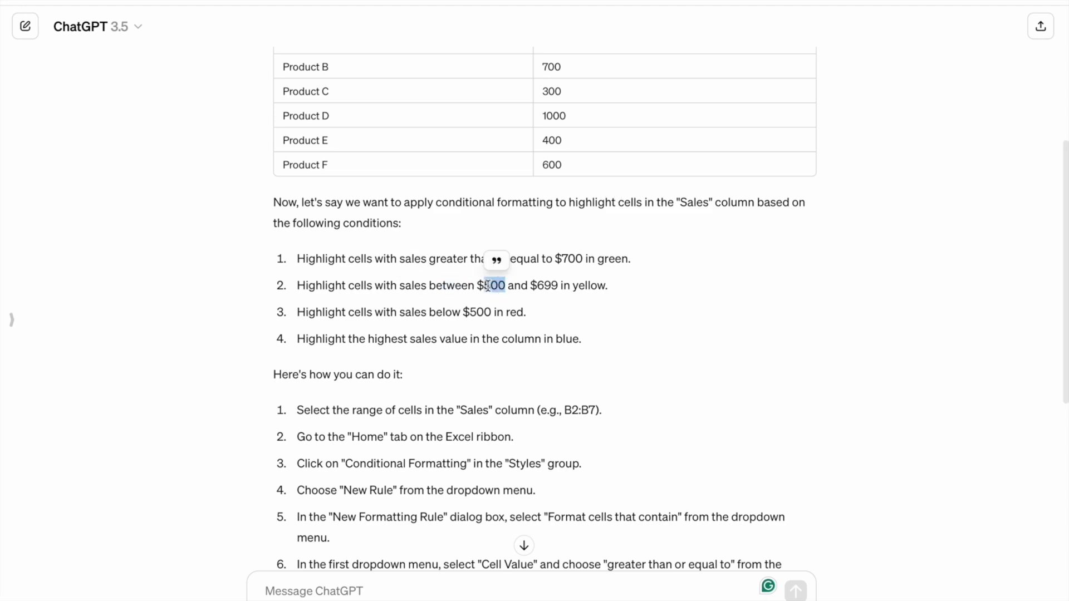
key("ctrl+Left")
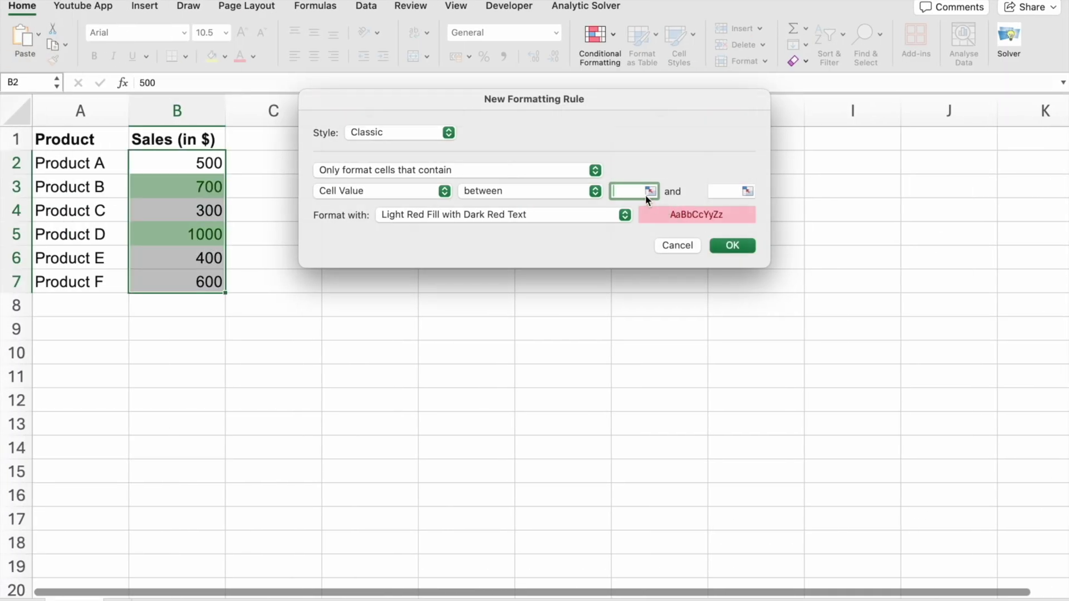
key("super+v")
left_click(715, 191)
type("6")
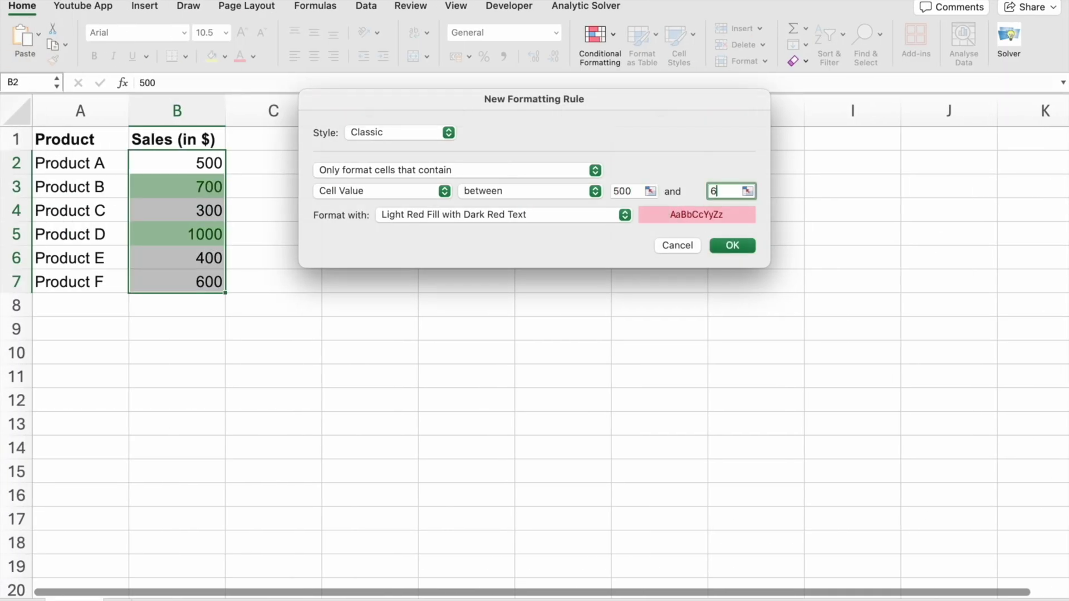
type("99")
Give the between rule Yellow Fill with Dark Yellow Text and apply it.
key("ctrl+Right")
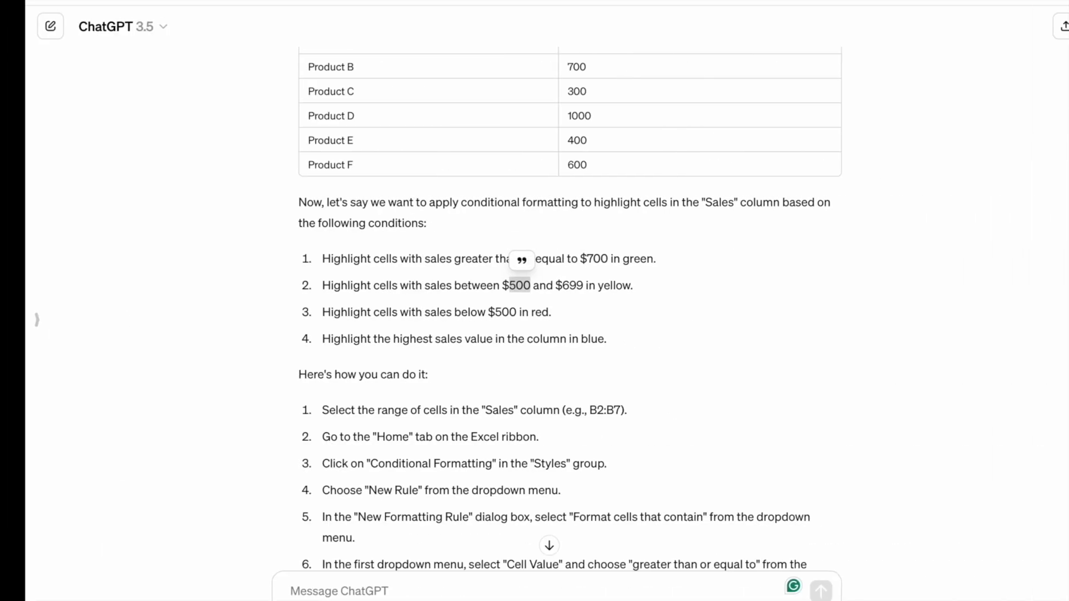
double_click(587, 286)
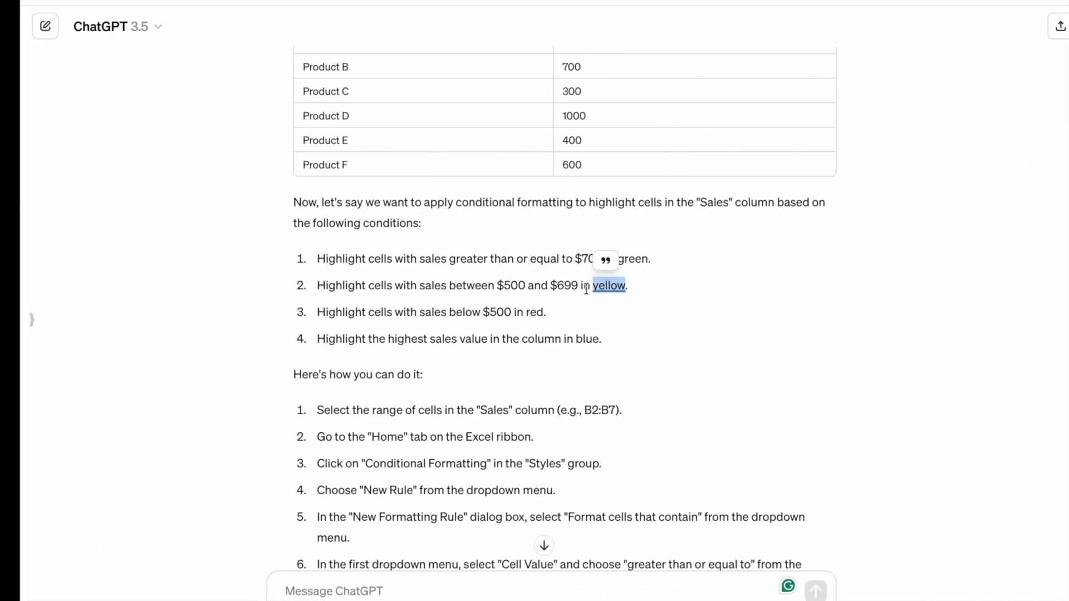
key("ctrl+Left")
left_click(612, 215)
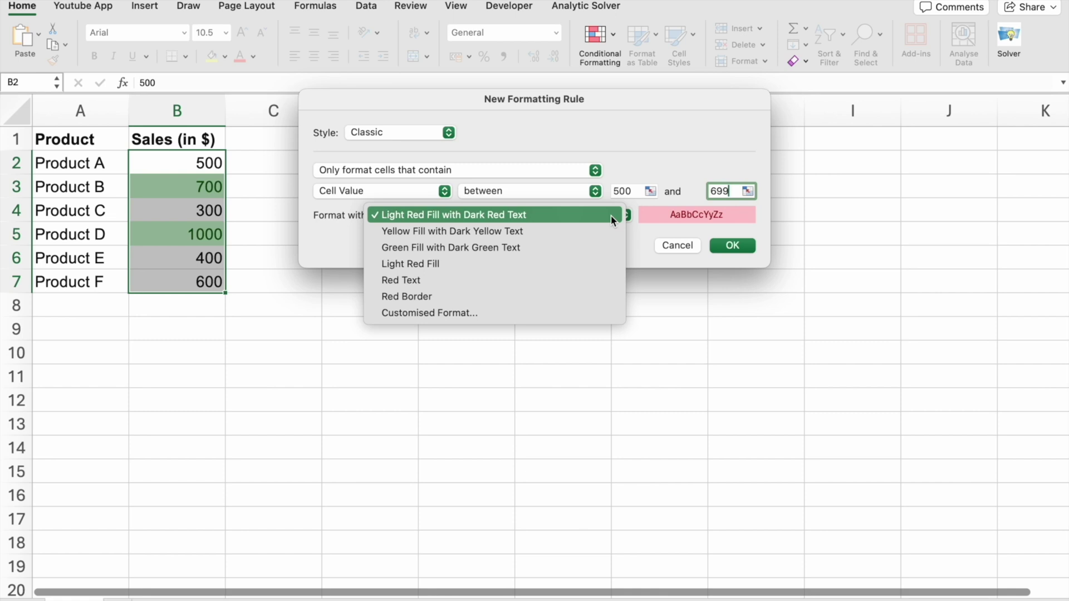
left_click(533, 230)
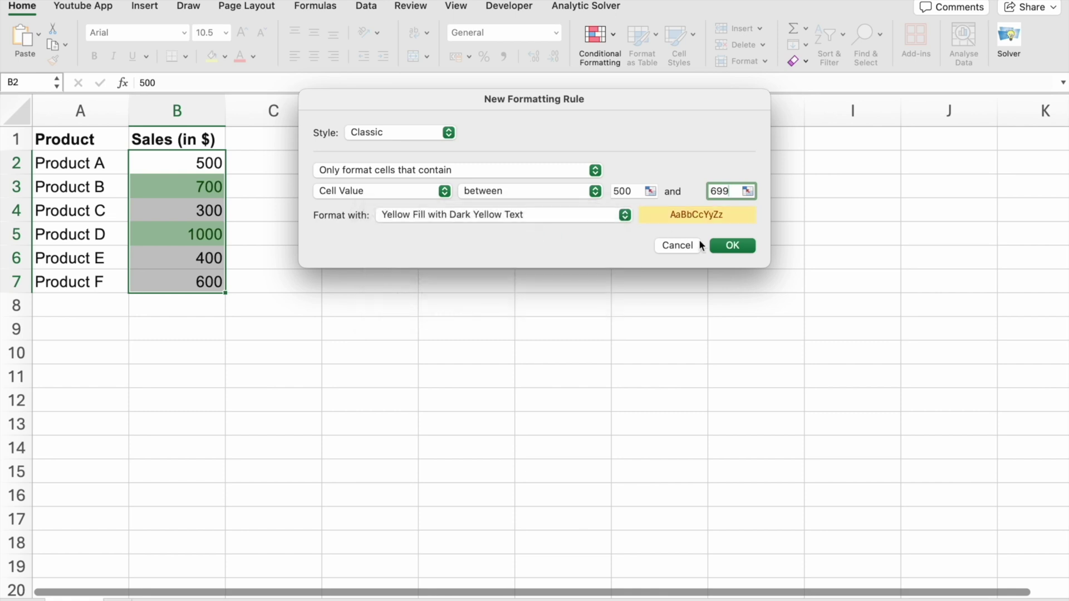
left_click(727, 245)
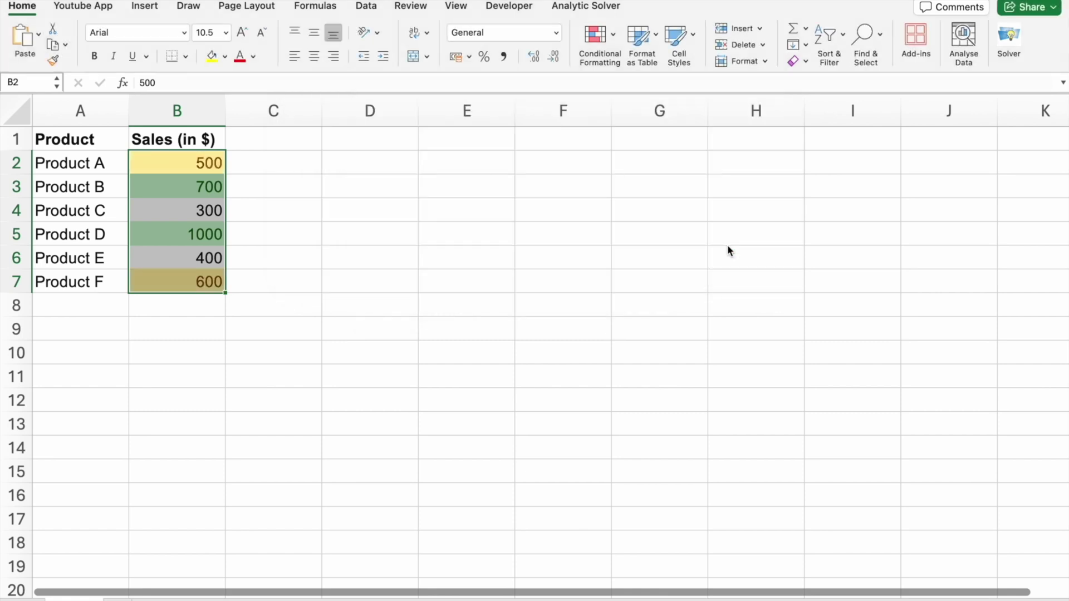
Check the red condition's 500 threshold in the ChatGPT instructions.
left_click(609, 42)
mouse_move(634, 55)
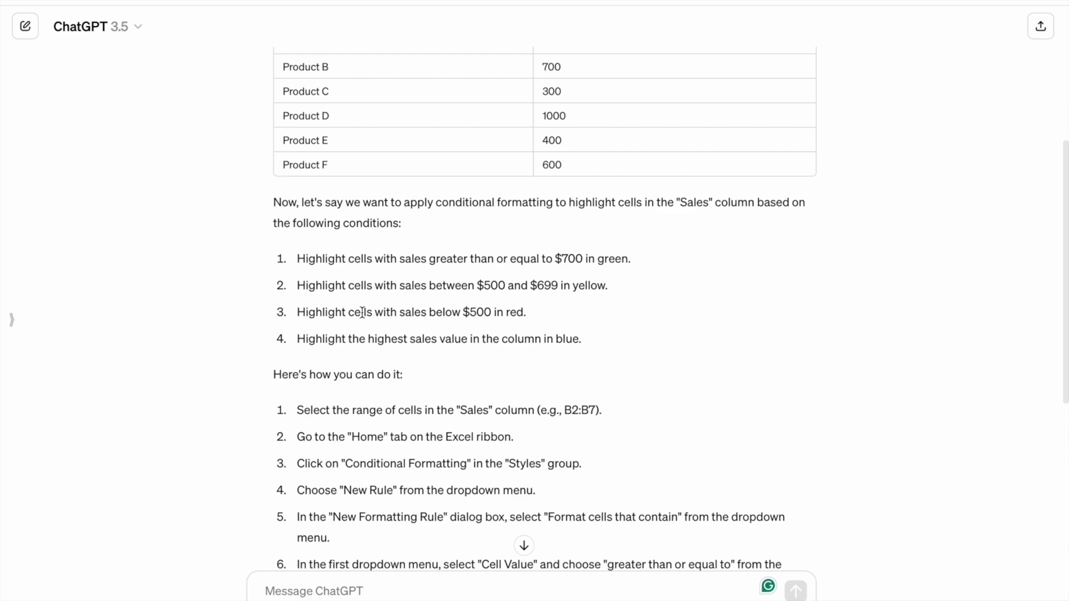
left_click_drag(405, 312, 485, 309)
double_click(485, 309)
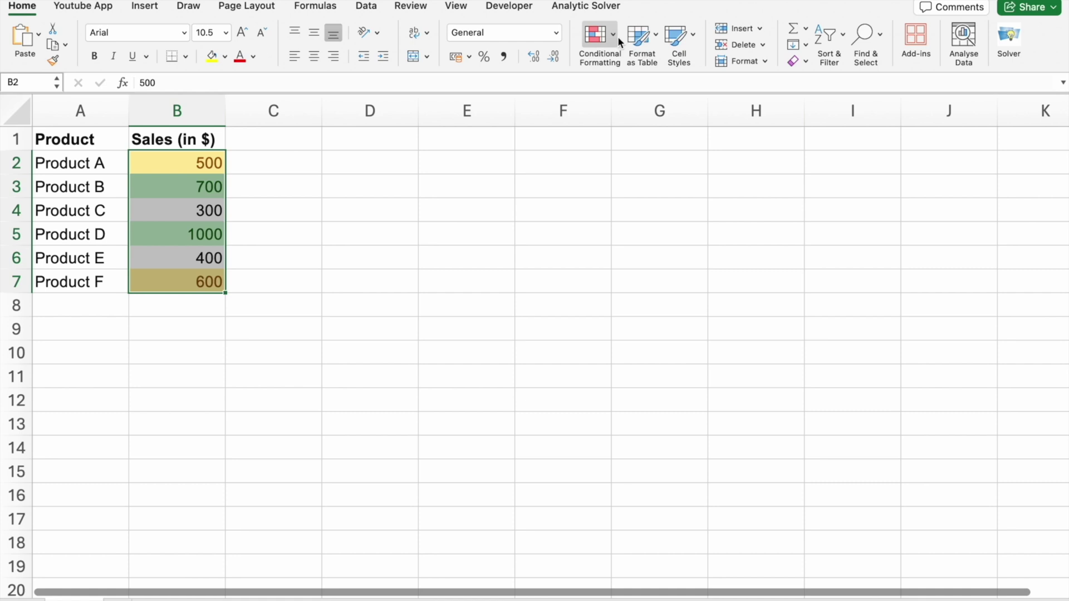
Add a Less Than 500 rule with Light Red Fill, then return to ChatGPT.
left_click(615, 35)
mouse_move(640, 58)
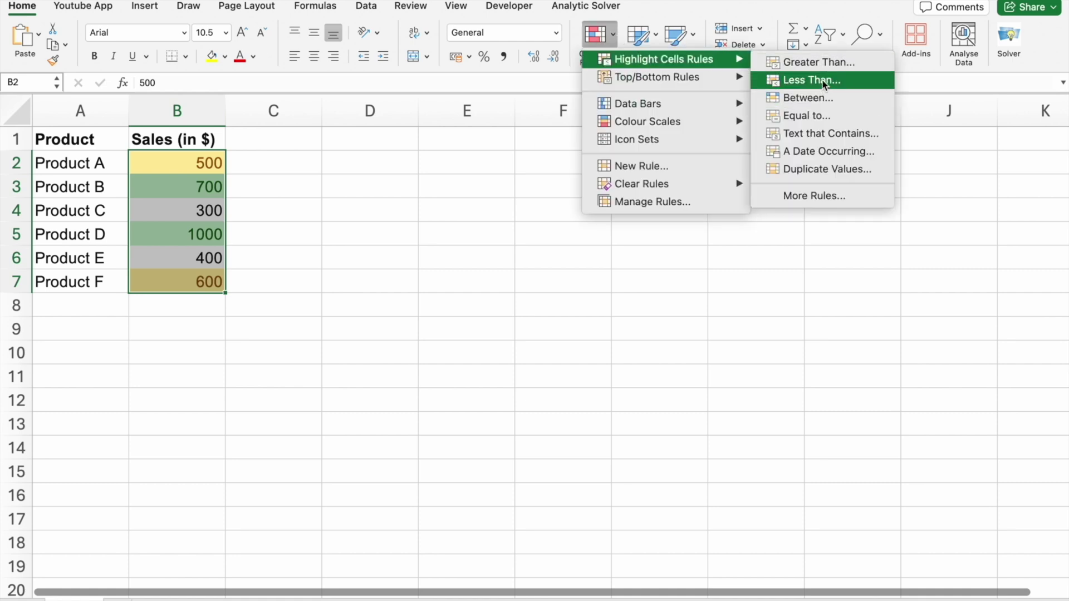
left_click(822, 79)
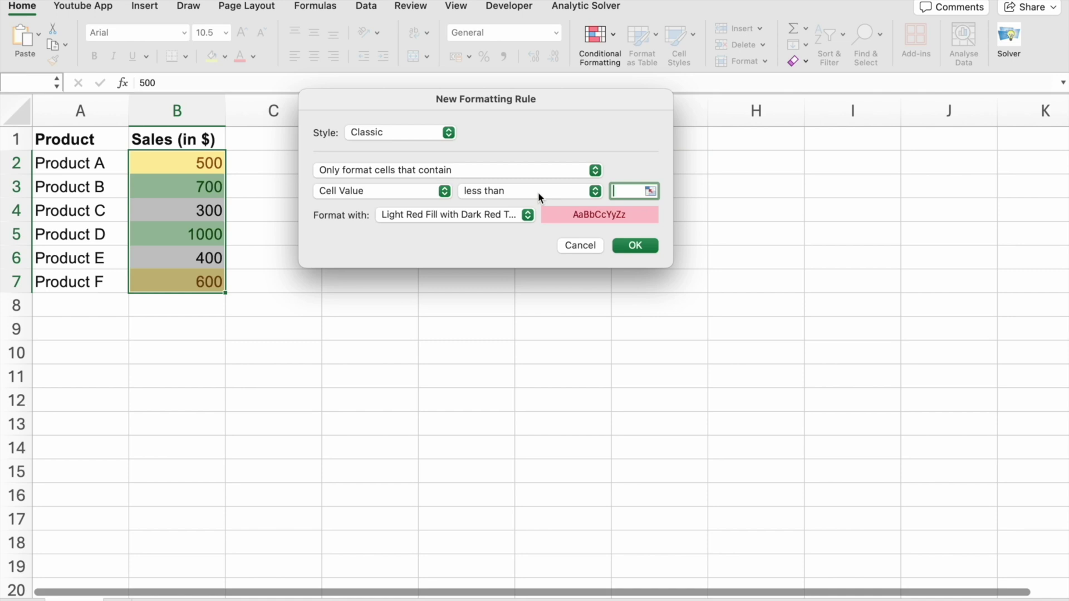
type("500")
left_click(646, 246)
key("ctrl+Right")
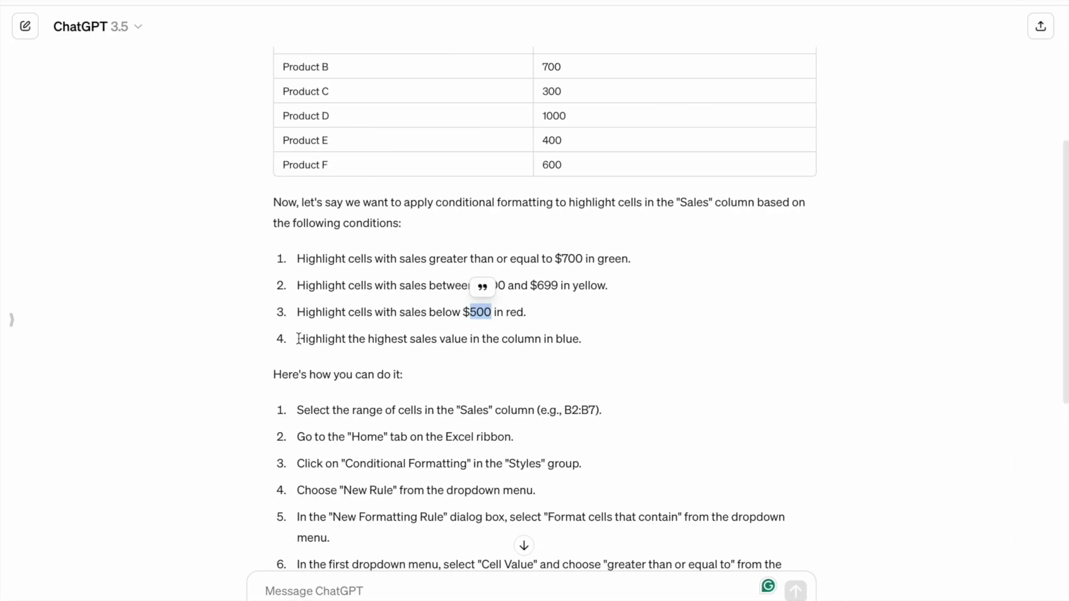
Check the blue condition, then start a Top 1 Items rule with Custom Format.
left_click_drag(298, 337, 424, 338)
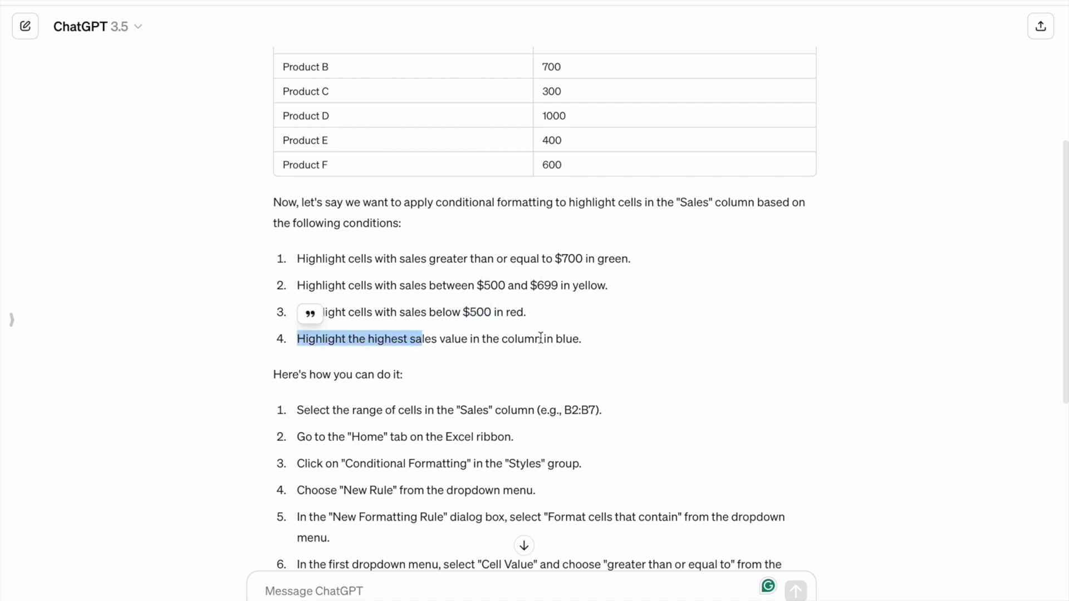
double_click(567, 338)
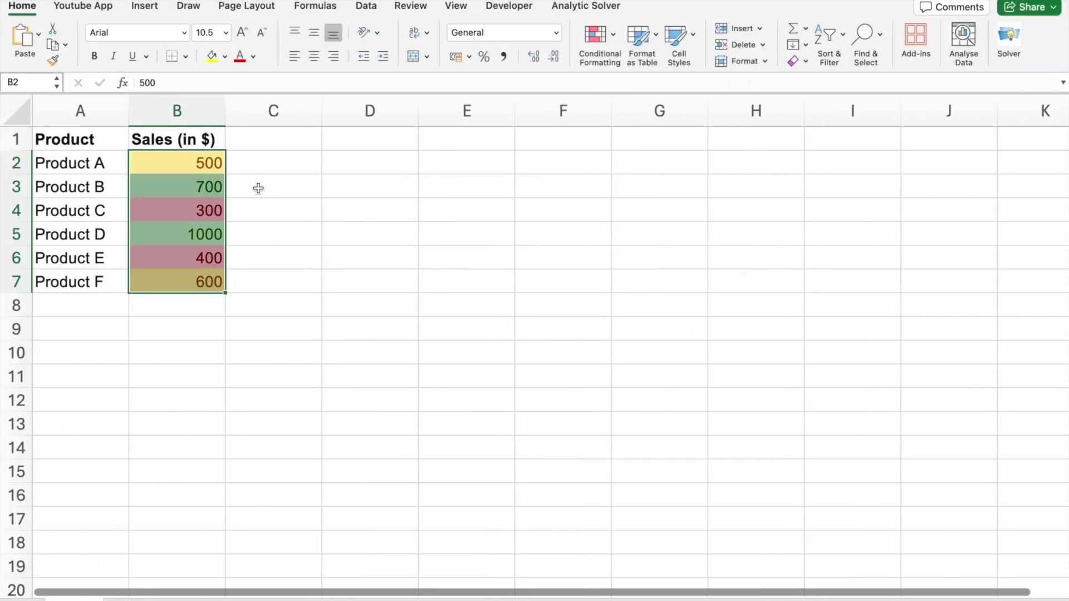
left_click(612, 39)
mouse_move(633, 88)
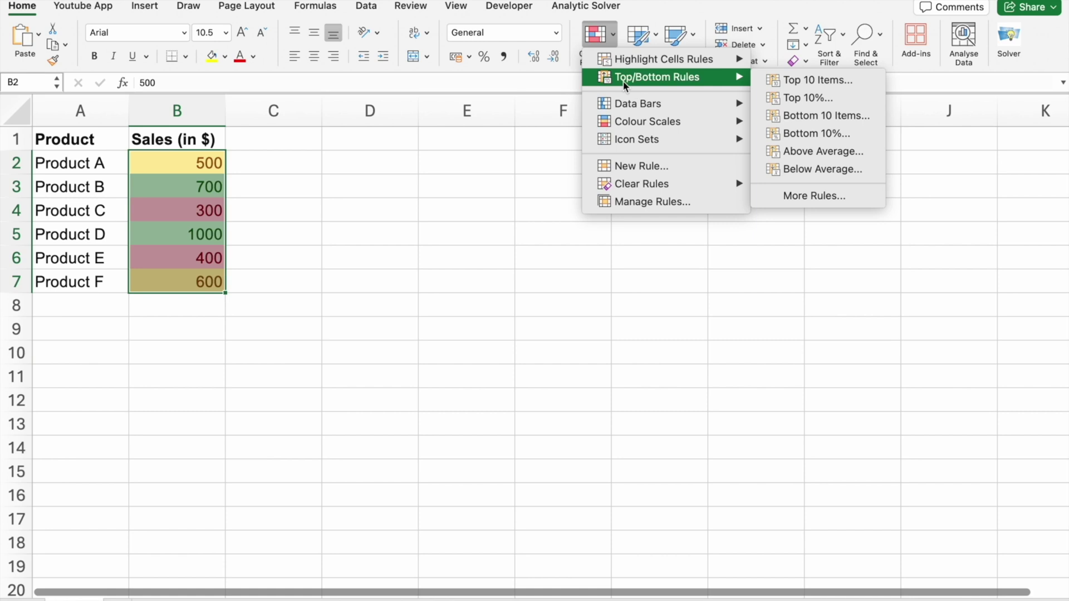
left_click(809, 81)
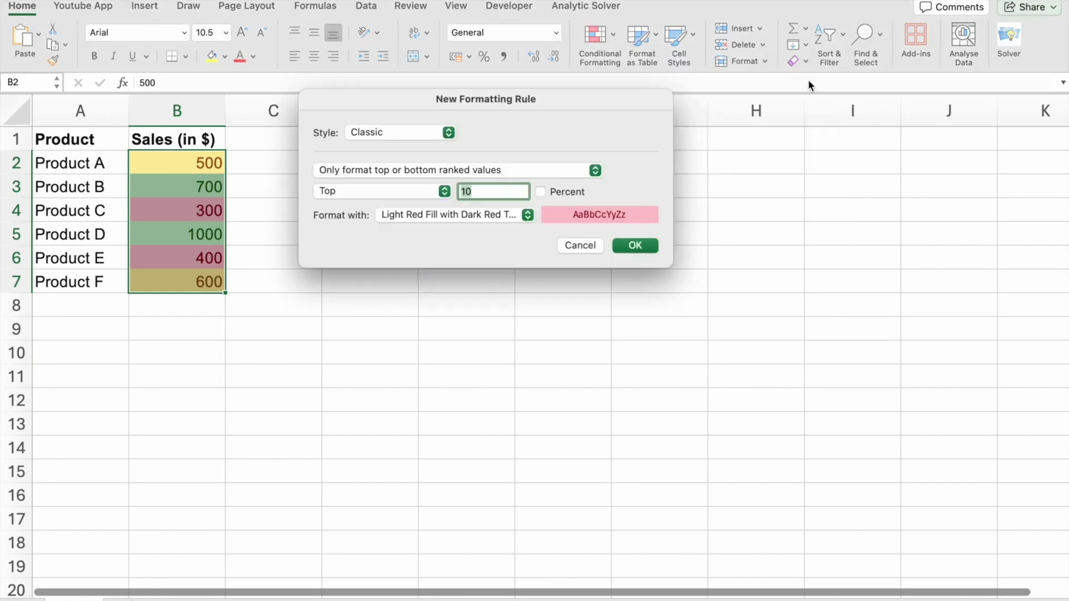
double_click(468, 191)
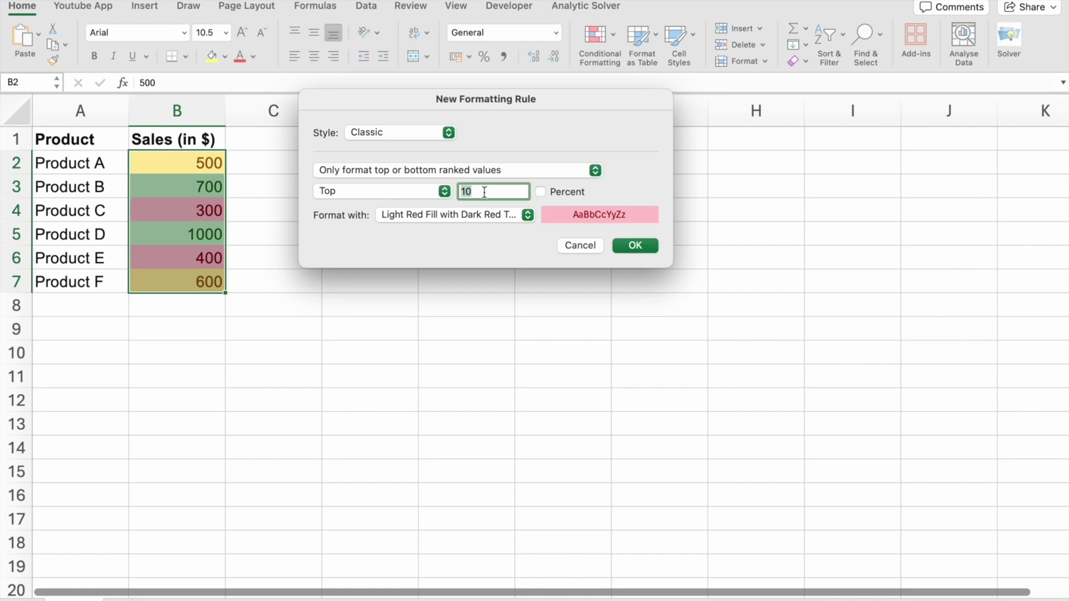
type("1")
left_click(528, 215)
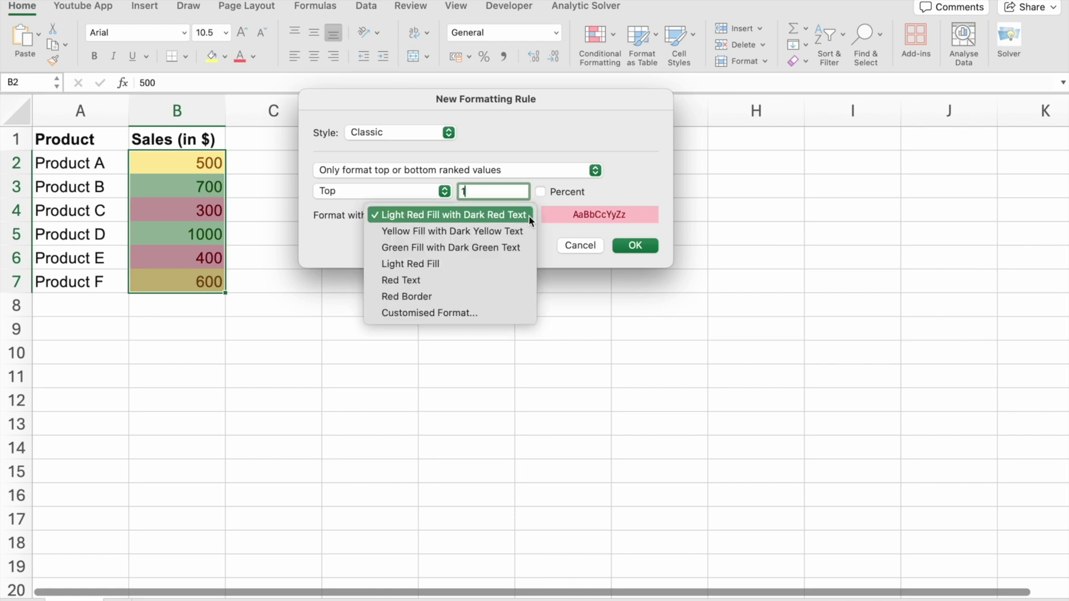
left_click(437, 312)
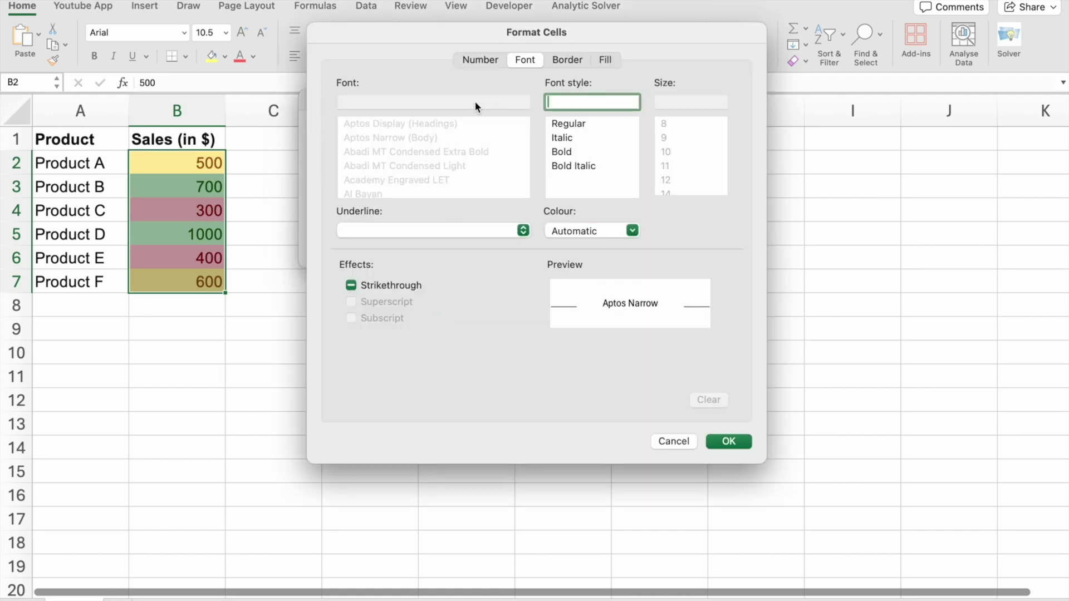
Give the top-1 rule a Regular font style and a light blue fill.
left_click(571, 122)
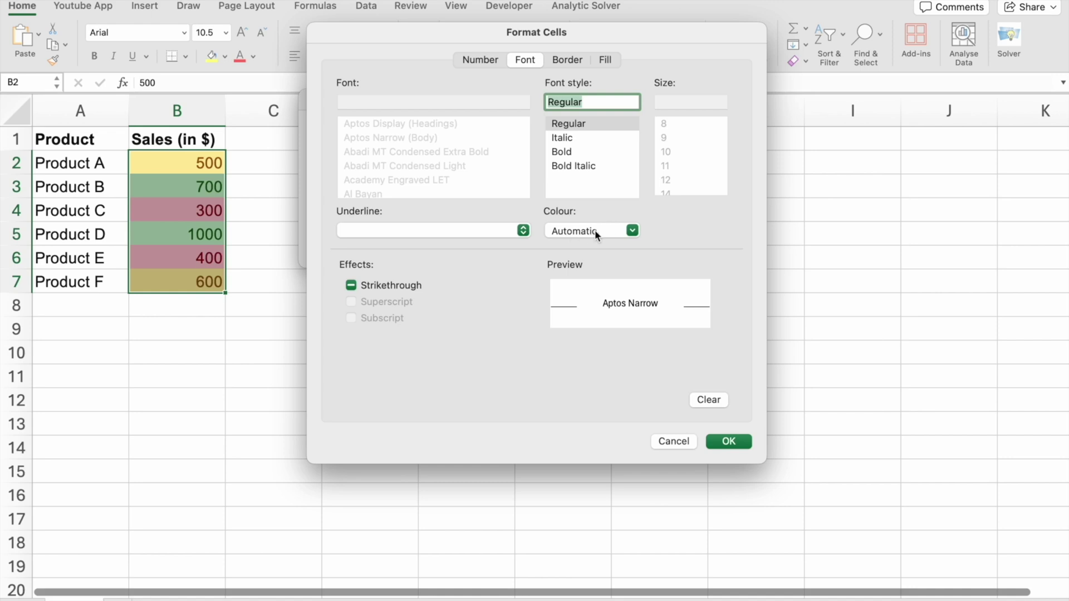
left_click(568, 60)
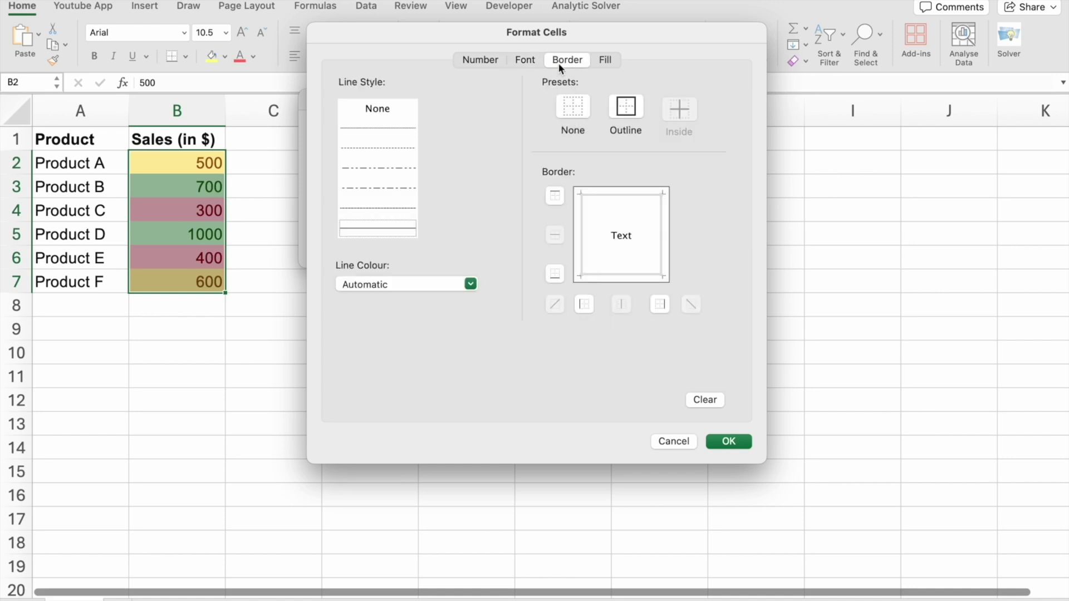
left_click(600, 58)
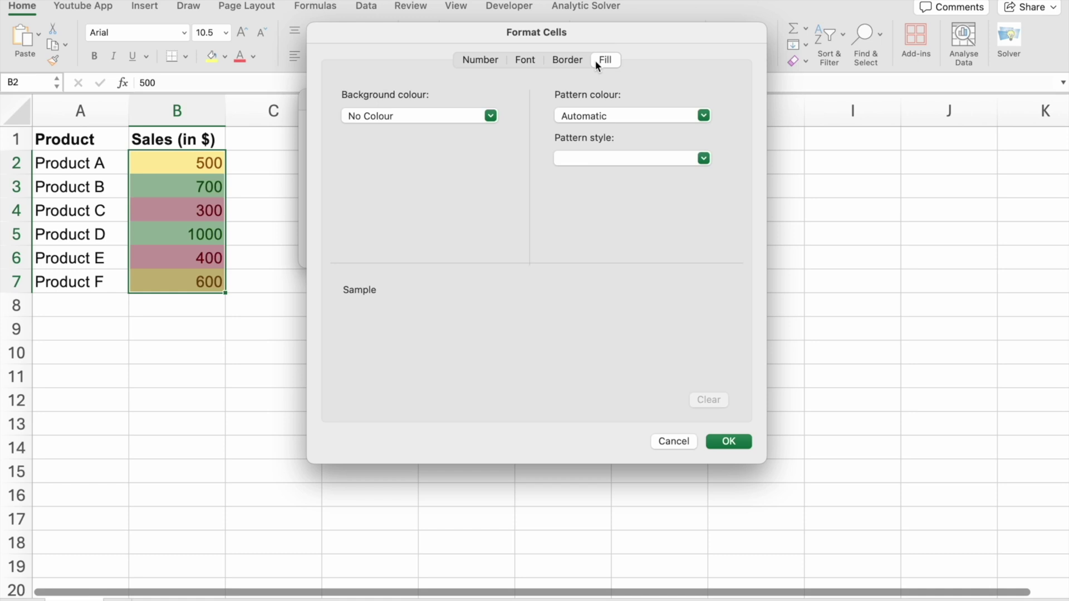
left_click(458, 117)
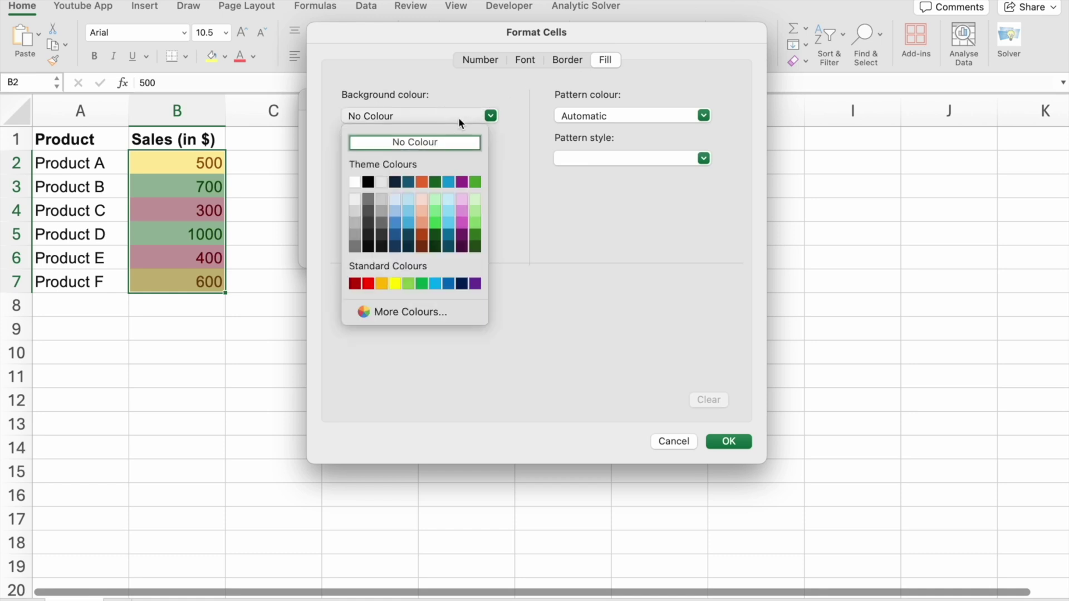
left_click(436, 283)
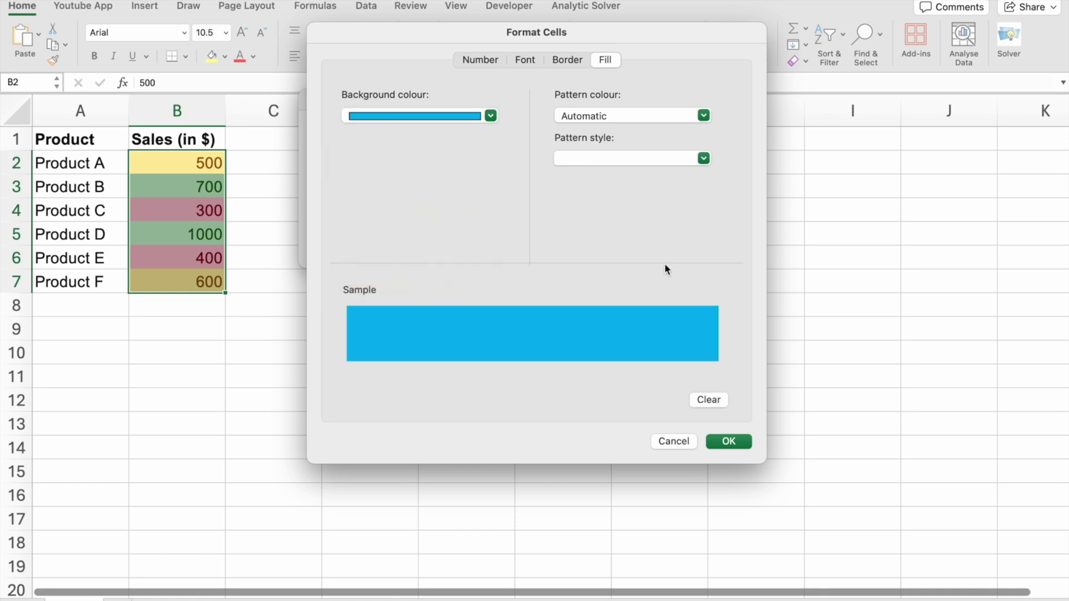
left_click(730, 441)
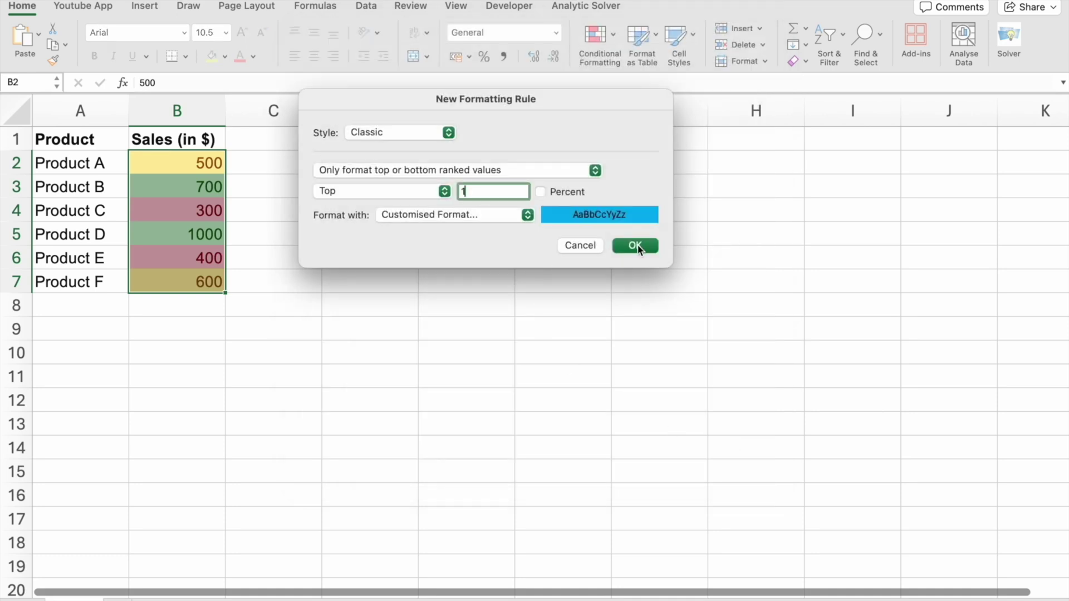
left_click(638, 247)
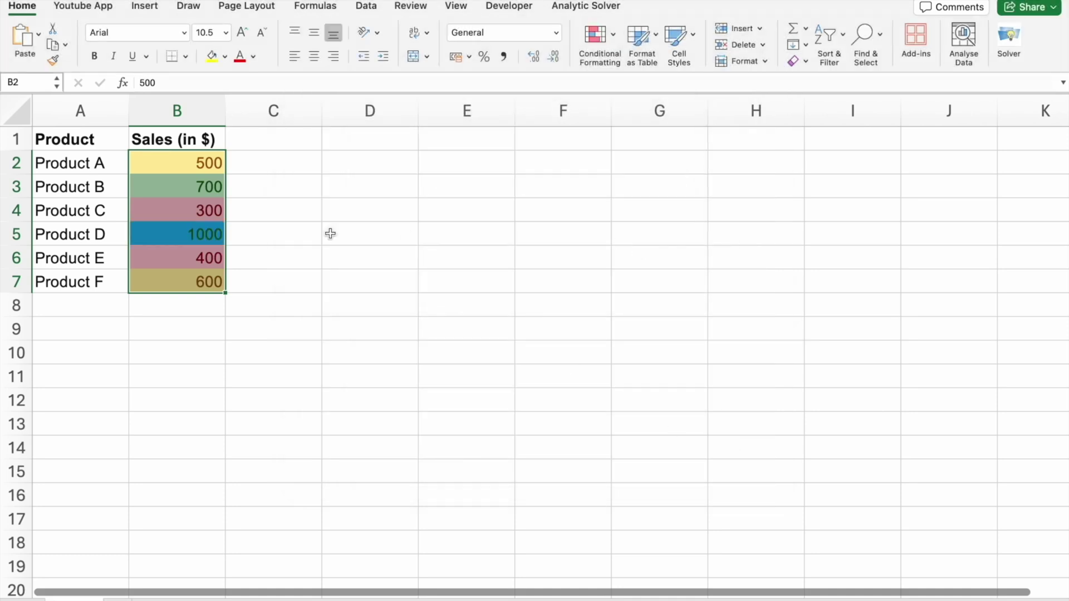
left_click(294, 234)
left_click(171, 237)
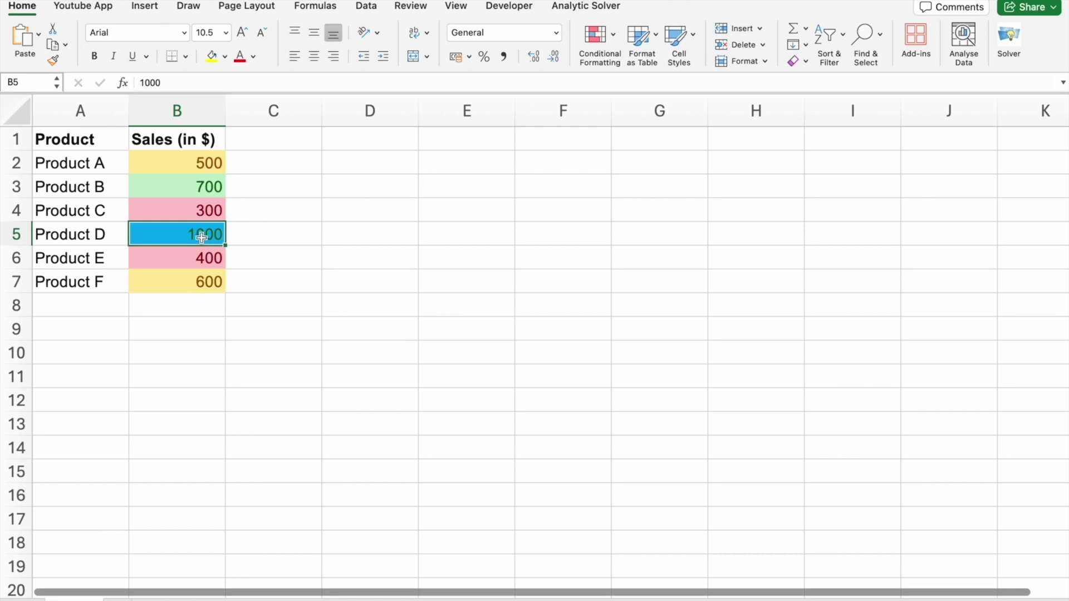
left_click(269, 240)
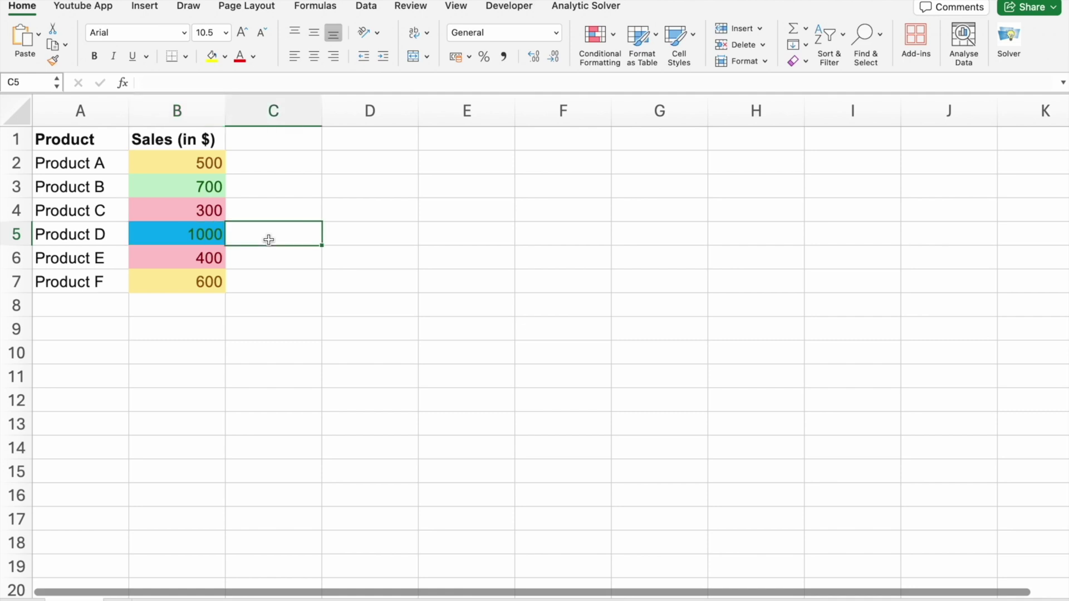
left_click(186, 238)
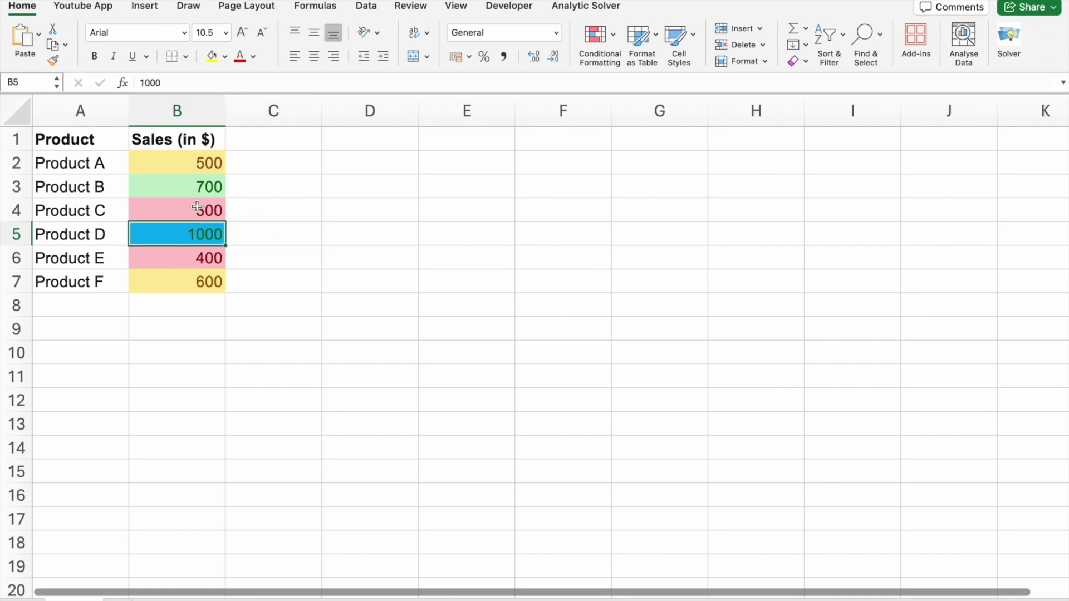
left_click(197, 209)
left_click(182, 261)
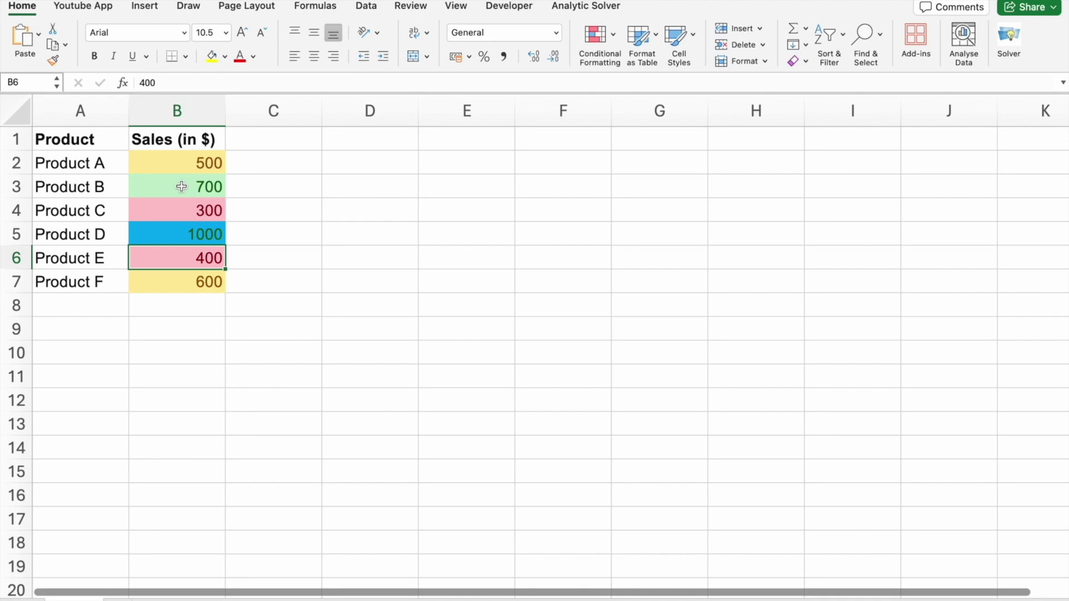
left_click(181, 186)
left_click(180, 163)
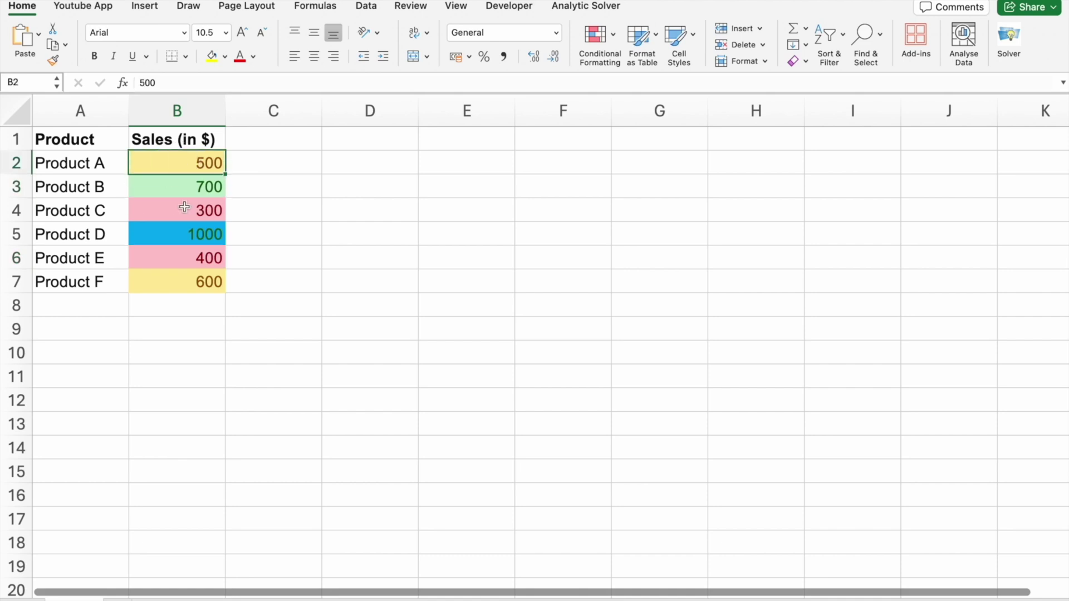
left_click(186, 281)
left_click(393, 268)
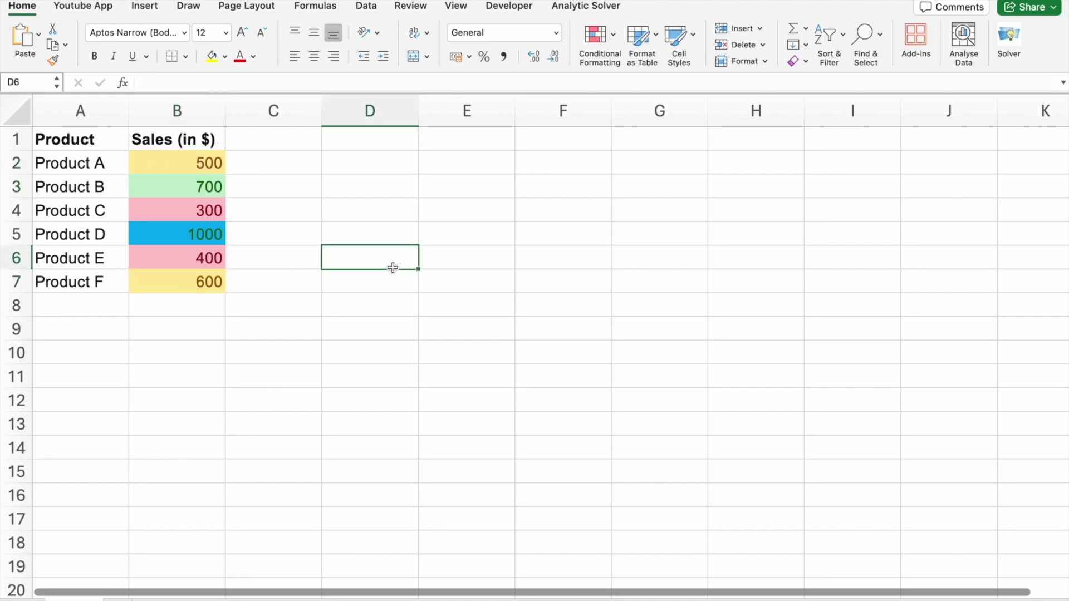